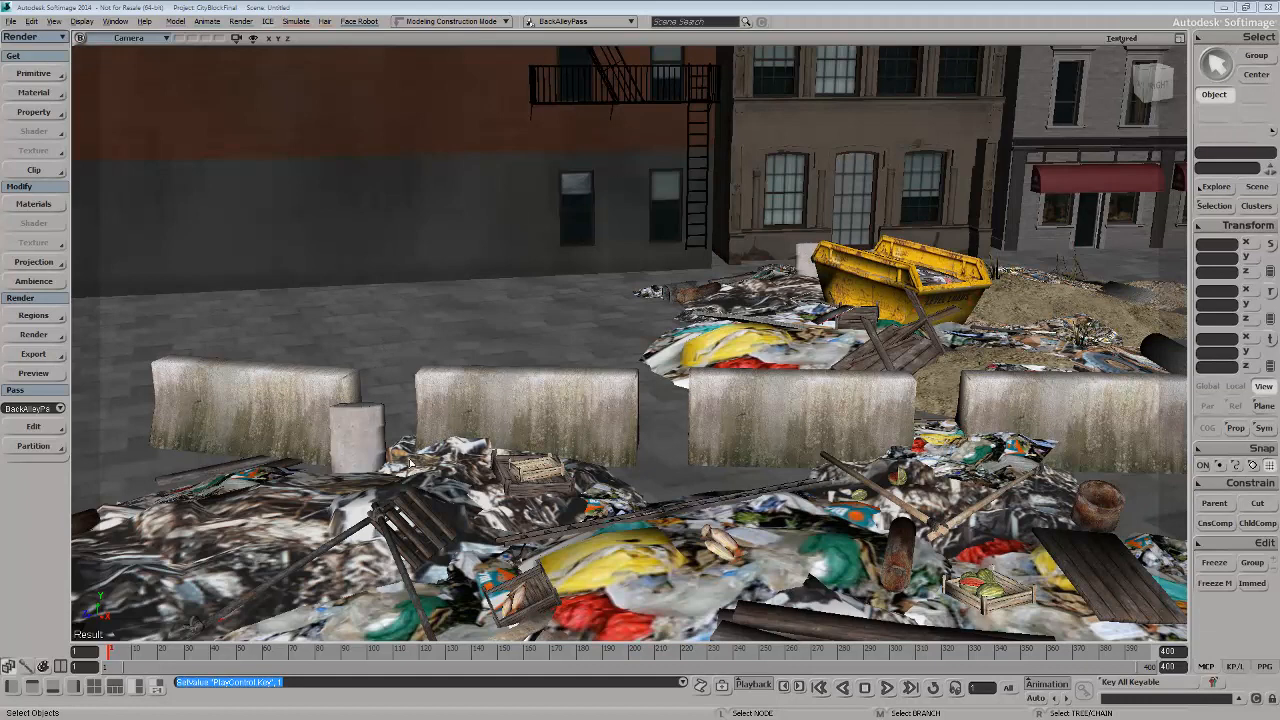
# Play the fire simulation from the start and stop it at frame 140
pyautogui.click(886, 688)
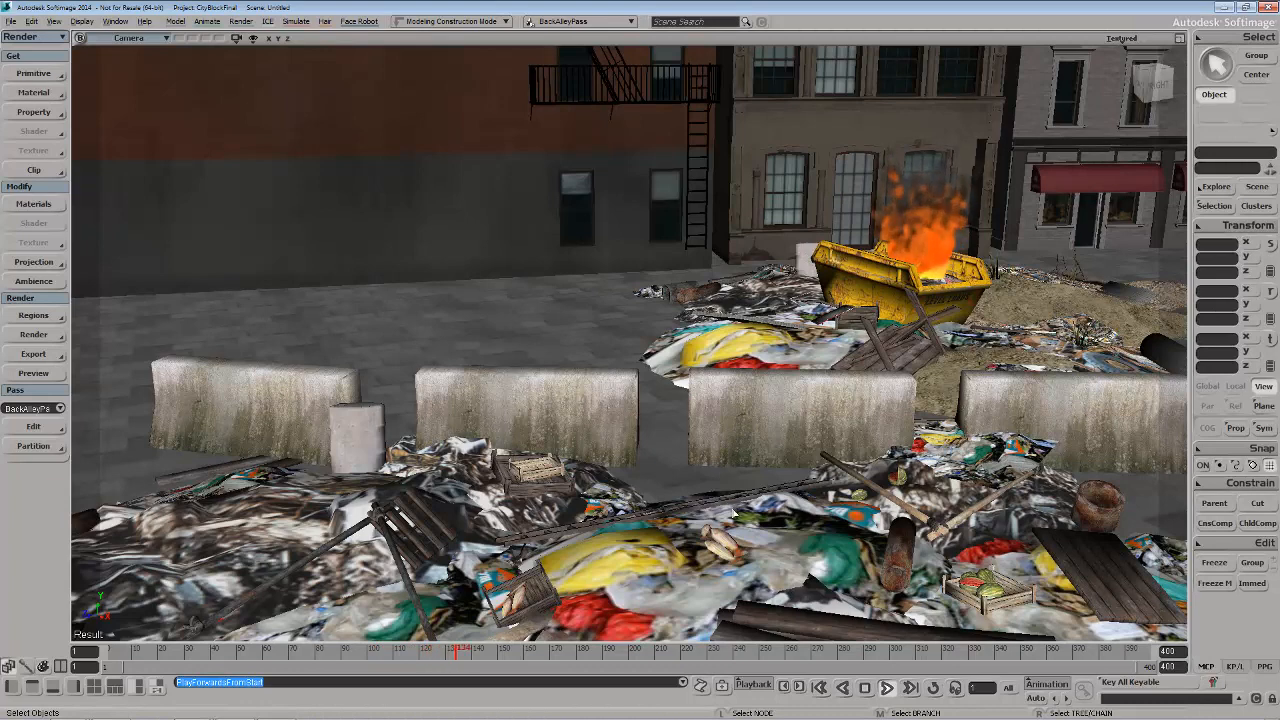
pyautogui.press('Escape')
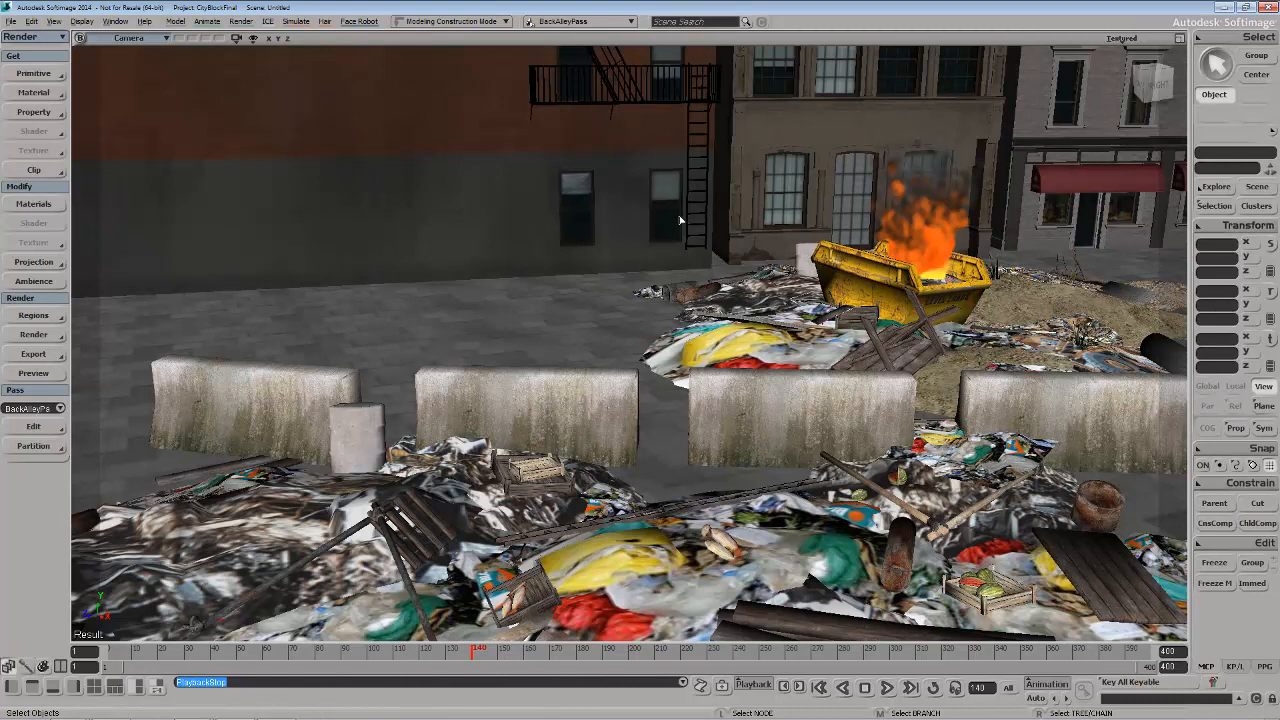
# Open two explorers side by side, one showing the passes and the other showing the scene root
pyautogui.press('8')
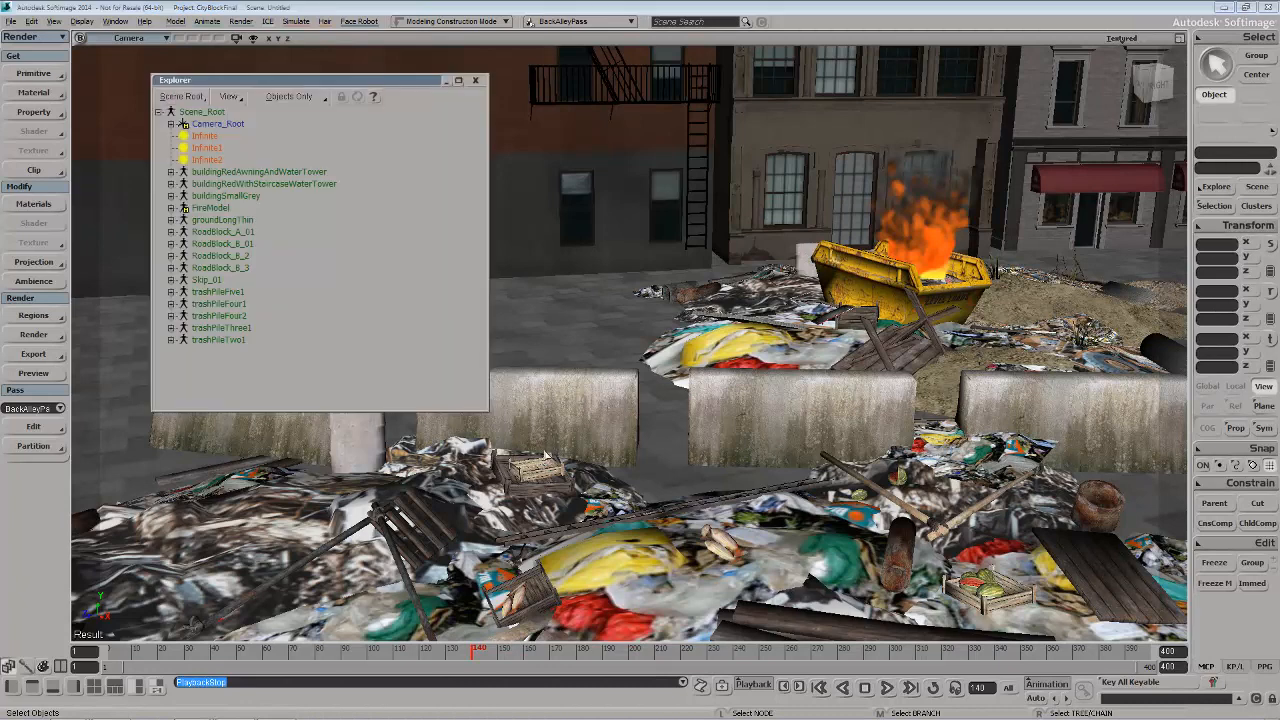
pyautogui.press('p')
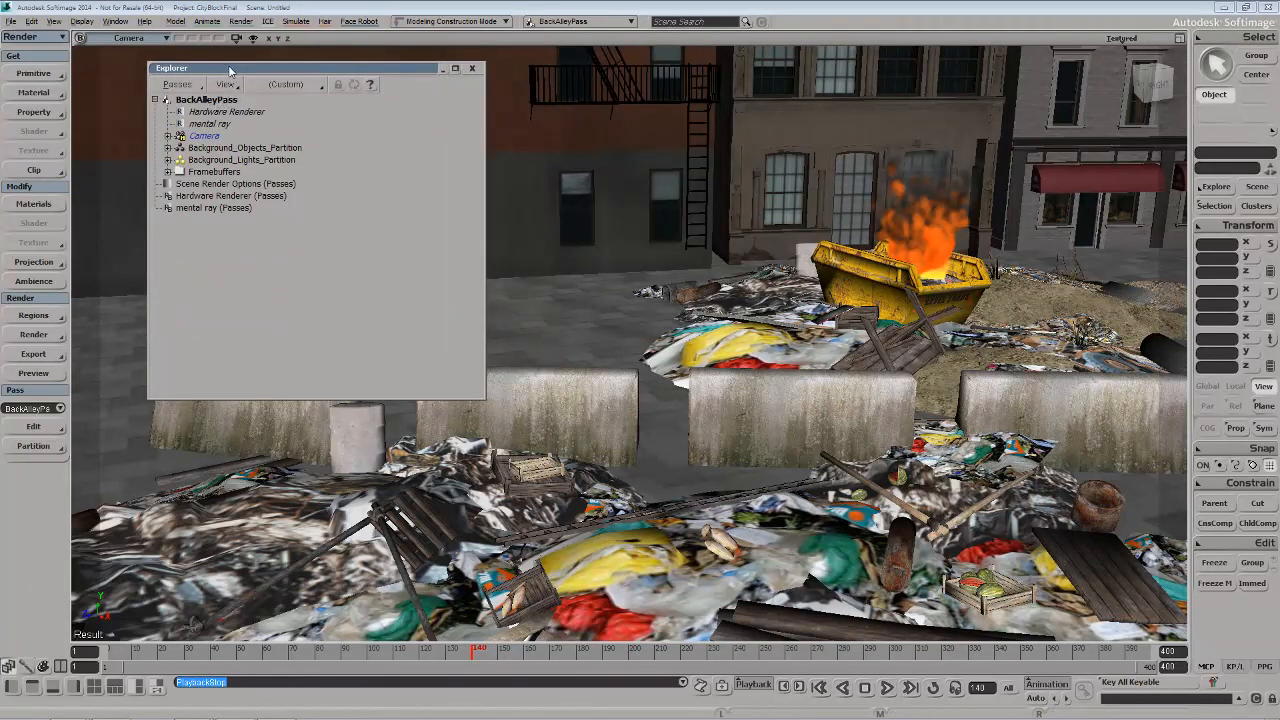
pyautogui.moveTo(232, 67); pyautogui.dragTo(226, 63)
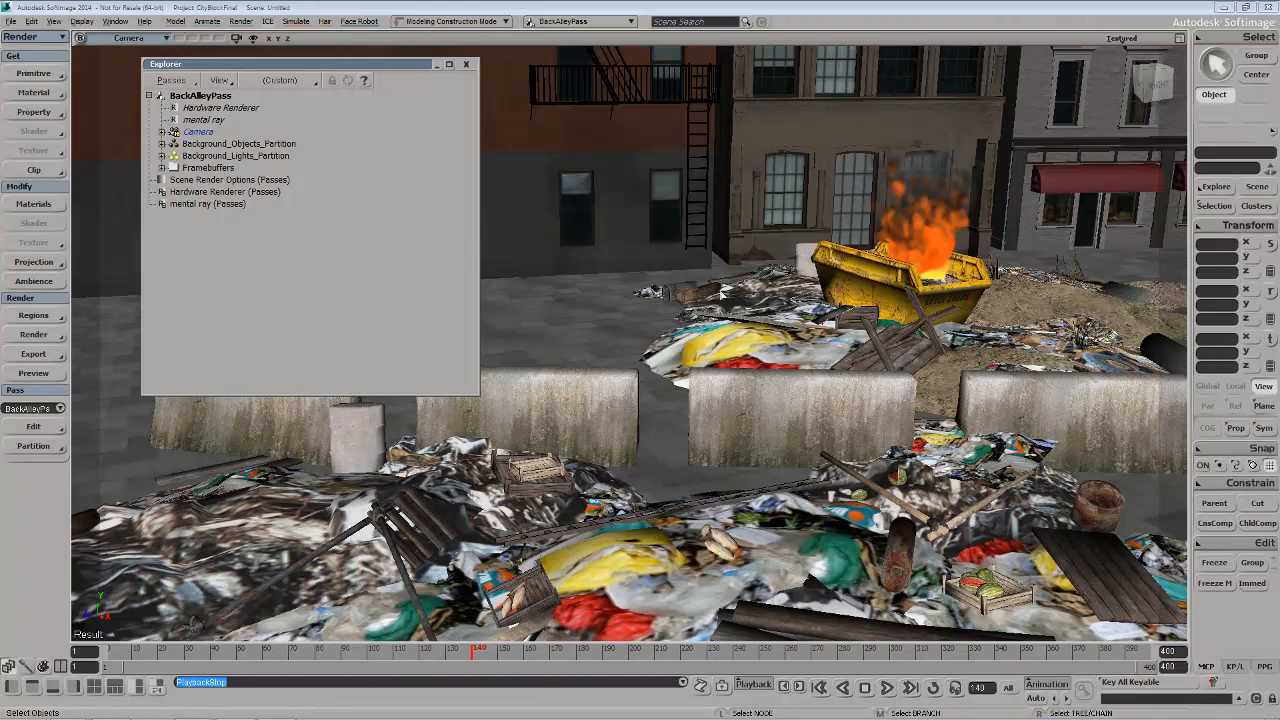
pyautogui.press('8')
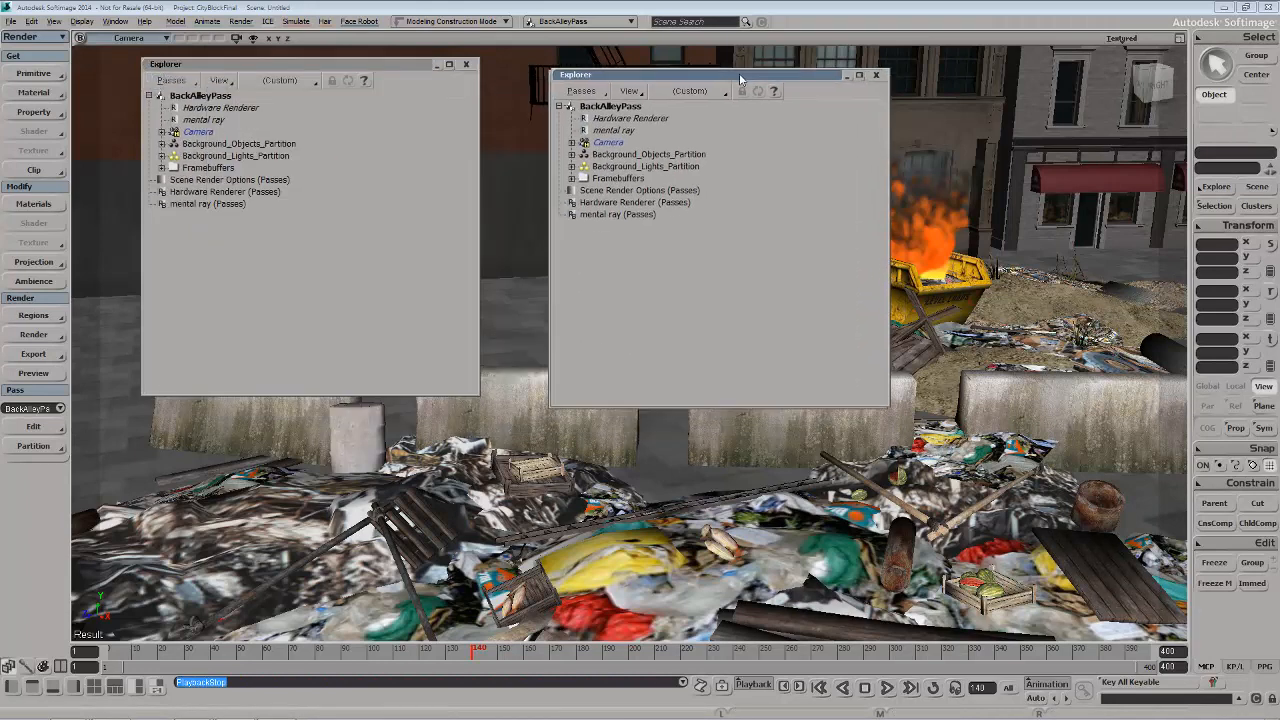
pyautogui.press('s')
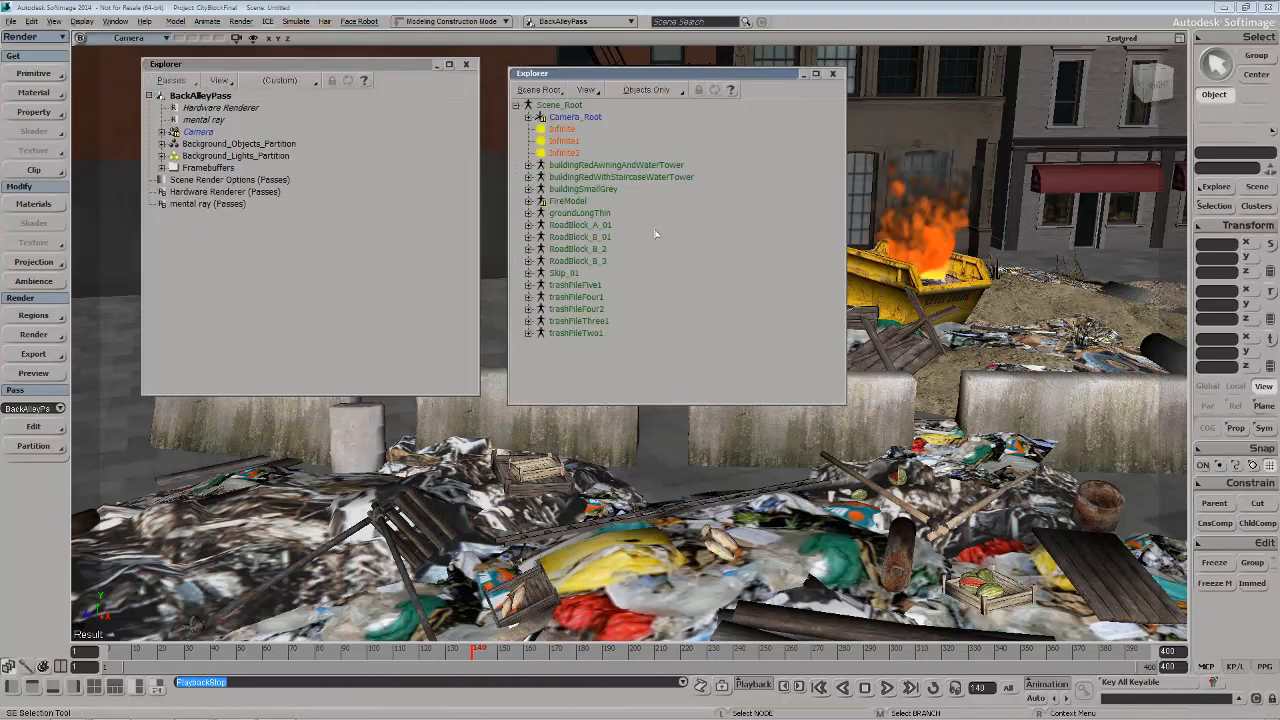
# Create a partition in BackAlleyPass from the FireModel's Basic_Fire point cloud
pyautogui.click(530, 201)
pyautogui.click(564, 225)
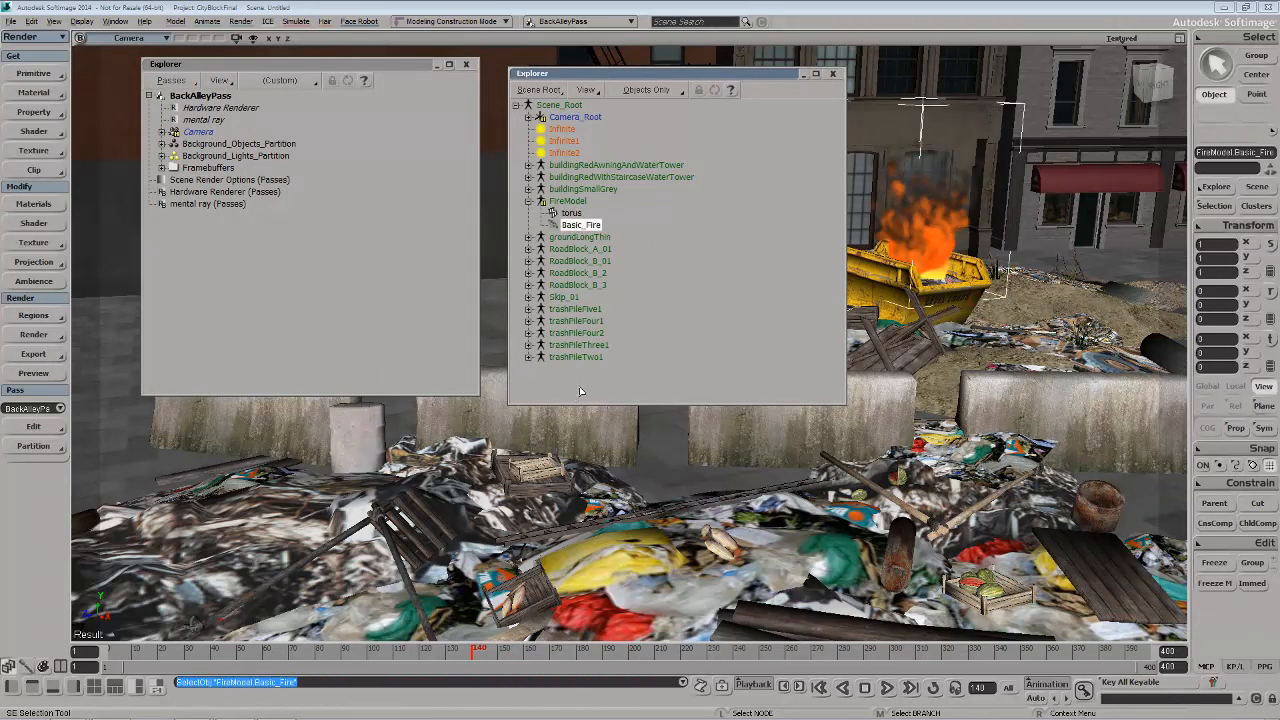
pyautogui.click(45, 446)
pyautogui.click(90, 453)
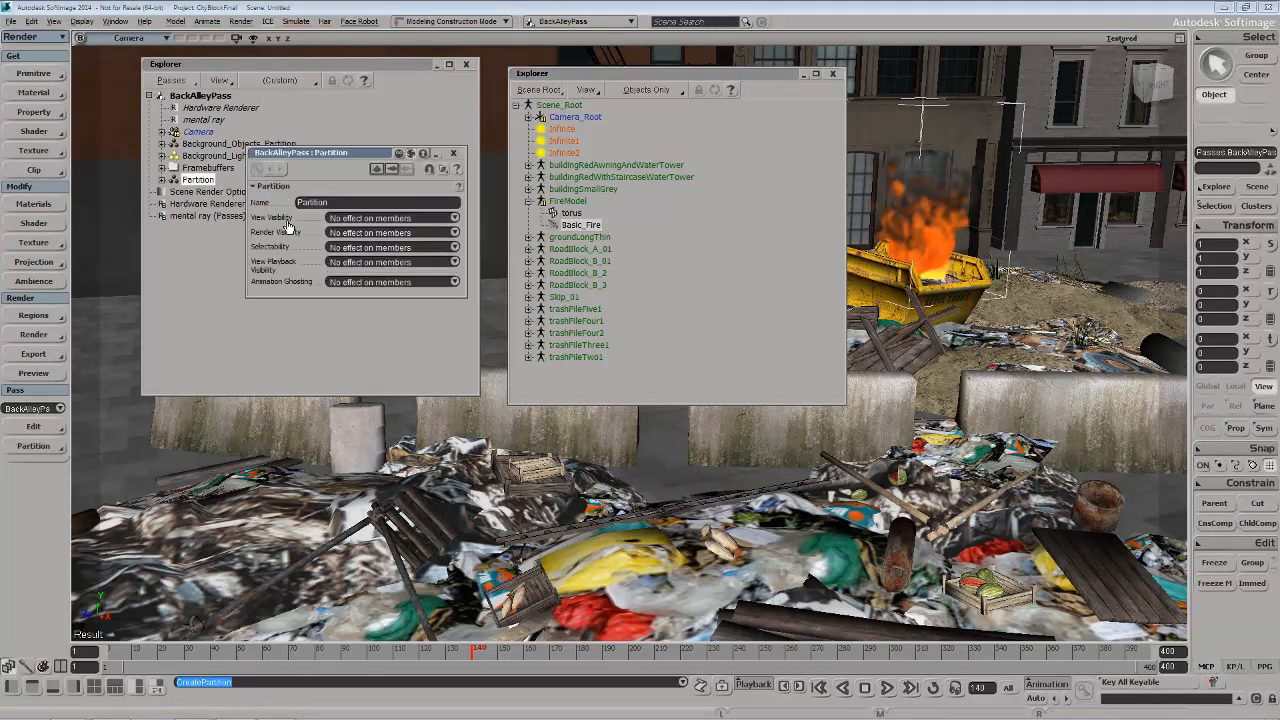
# Name the new partition firePartition and hide its members in both view and render
pyautogui.click(338, 203)
pyautogui.write('fireP')
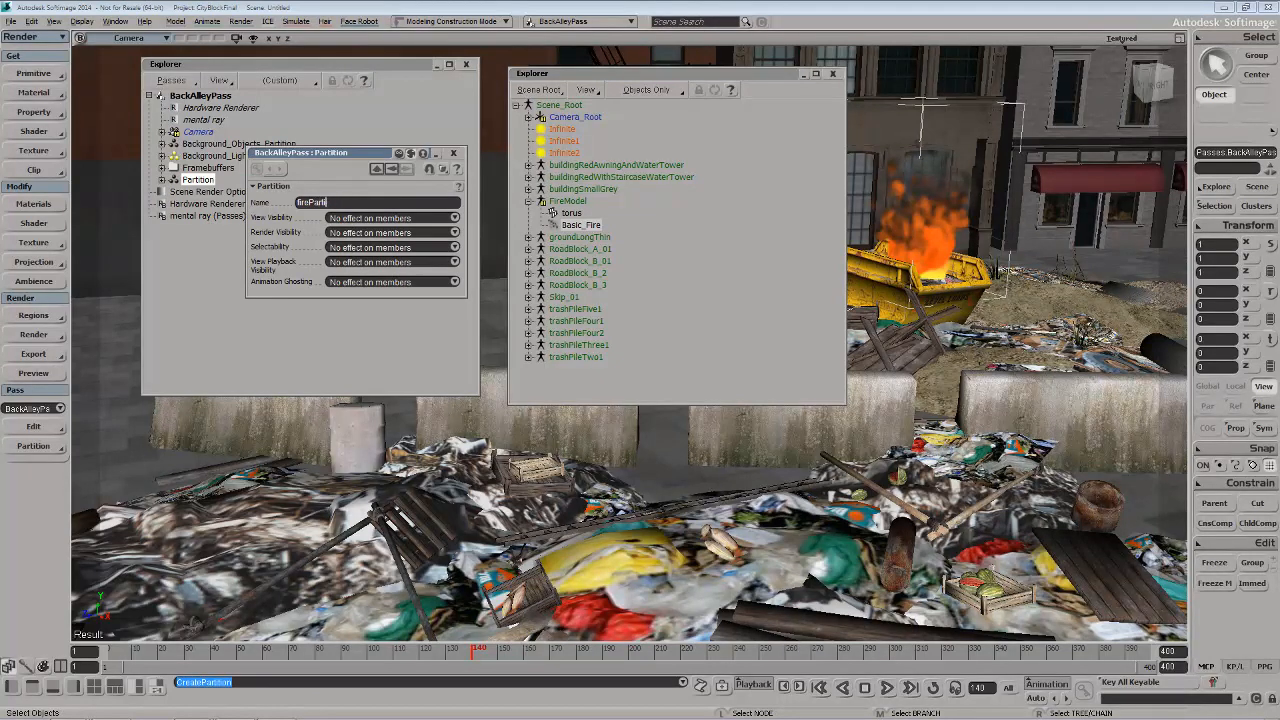
pyautogui.write('artition')
pyautogui.press('Return')
pyautogui.press('h')
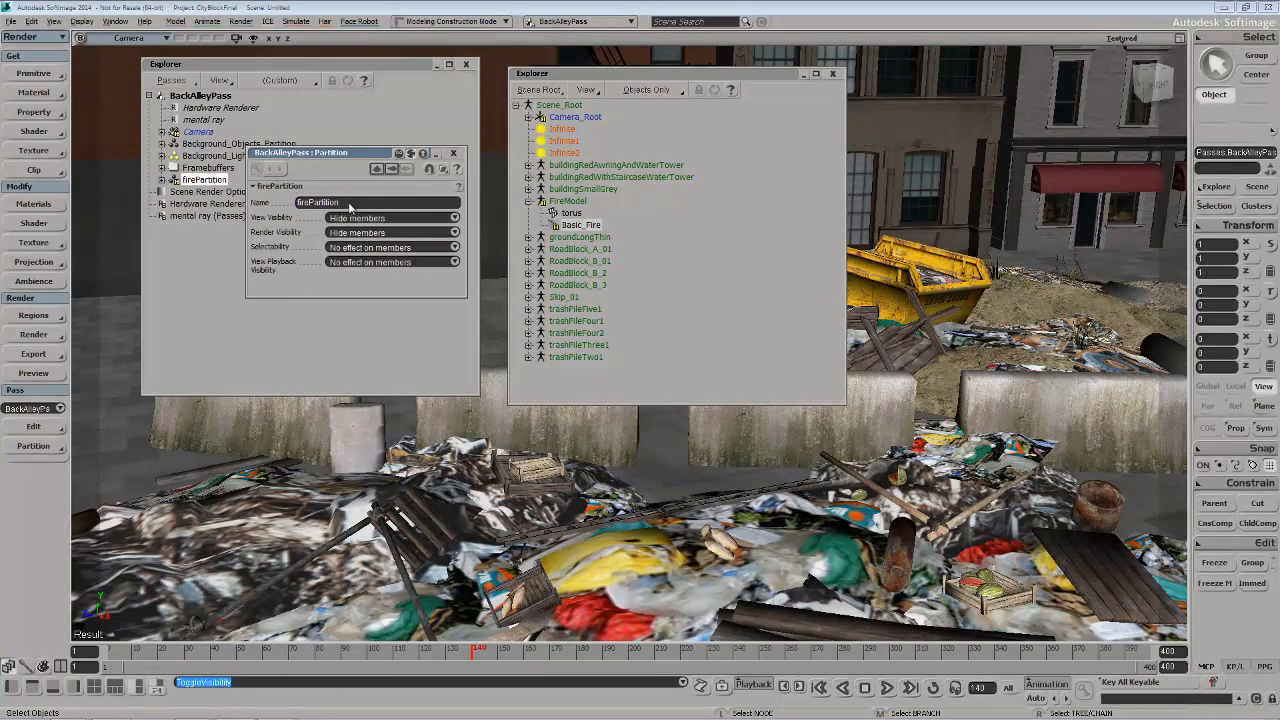
pyautogui.click(453, 153)
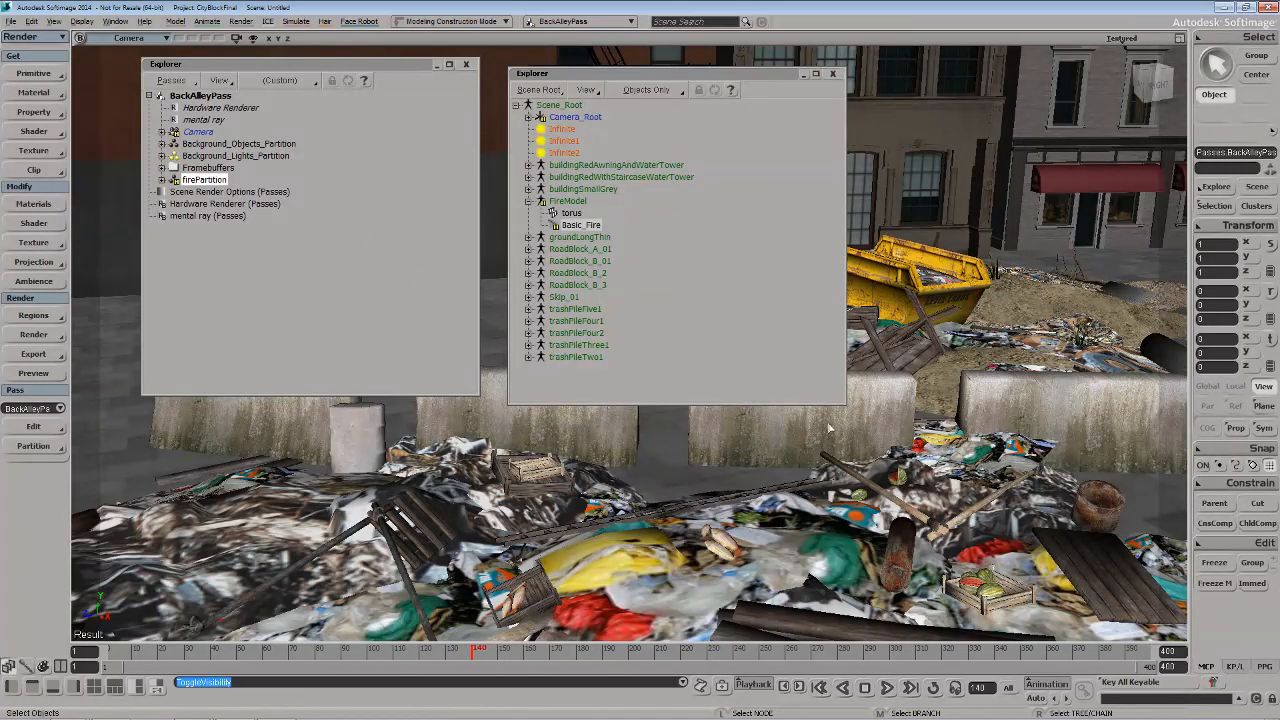
# Create a new render pass and name it FirePass
pyautogui.click(44, 430)
pyautogui.moveTo(116, 440)
pyautogui.click(192, 435)
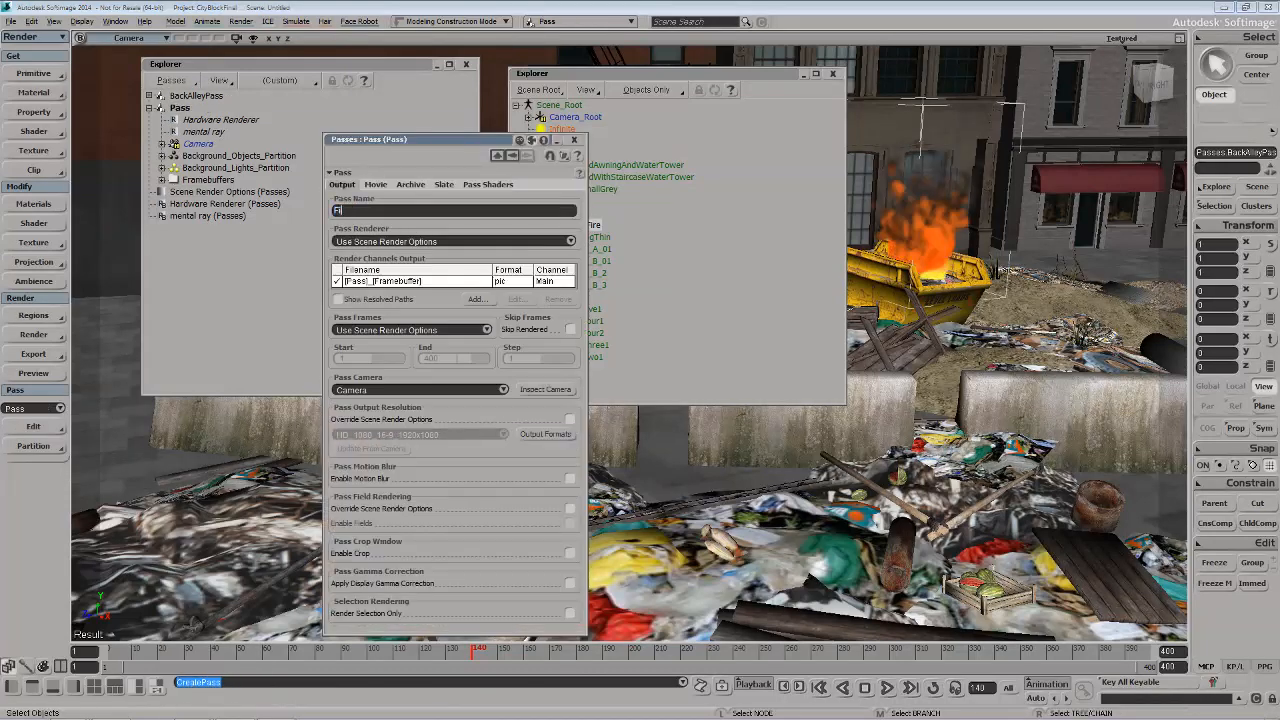
pyautogui.write('FirePass')
pyautogui.press('Return')
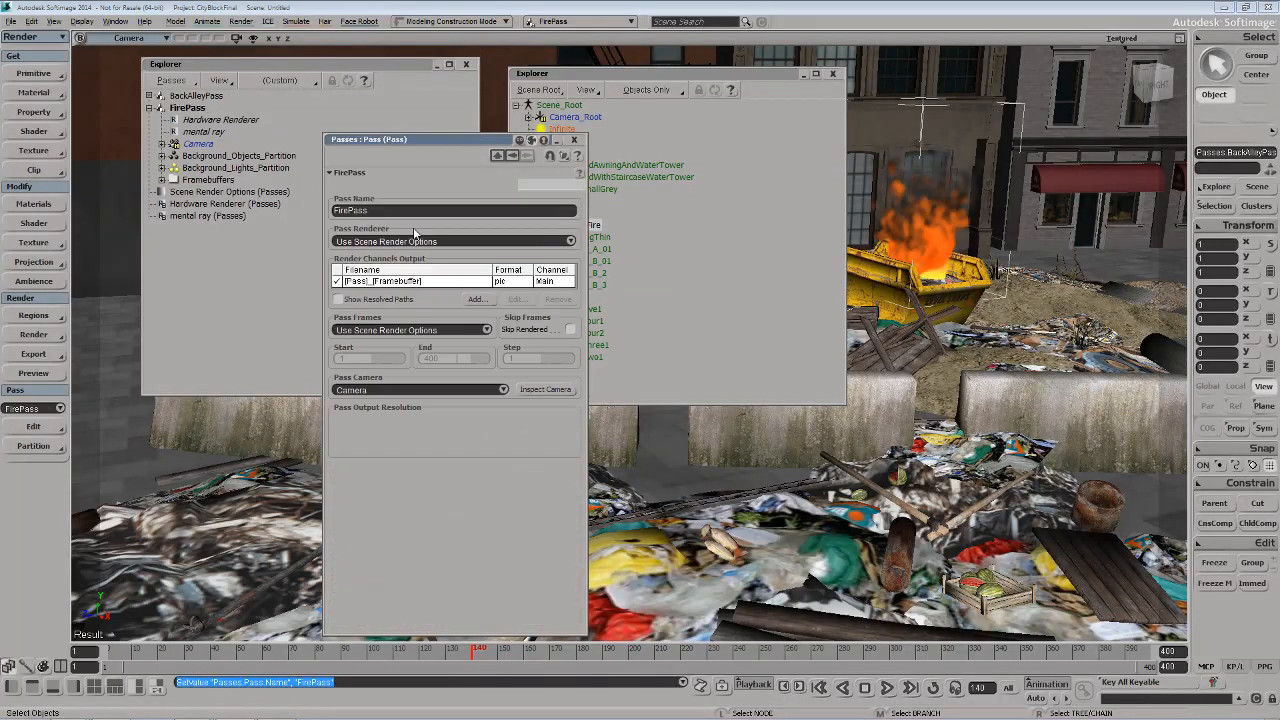
pyautogui.click(574, 139)
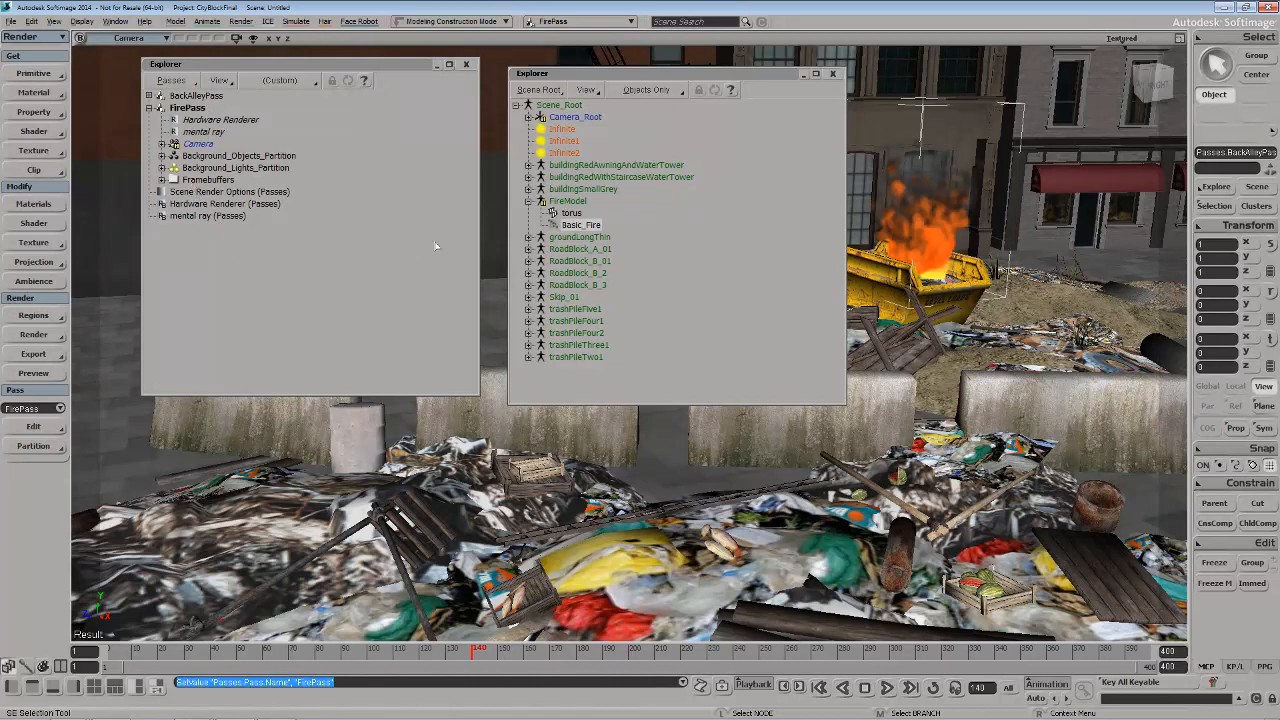
# Move FireModel.Basic_Fire out of FirePass's Background_Objects_Partition into a new partition of its own
pyautogui.moveTo(553, 74); pyautogui.dragTo(536, 66)
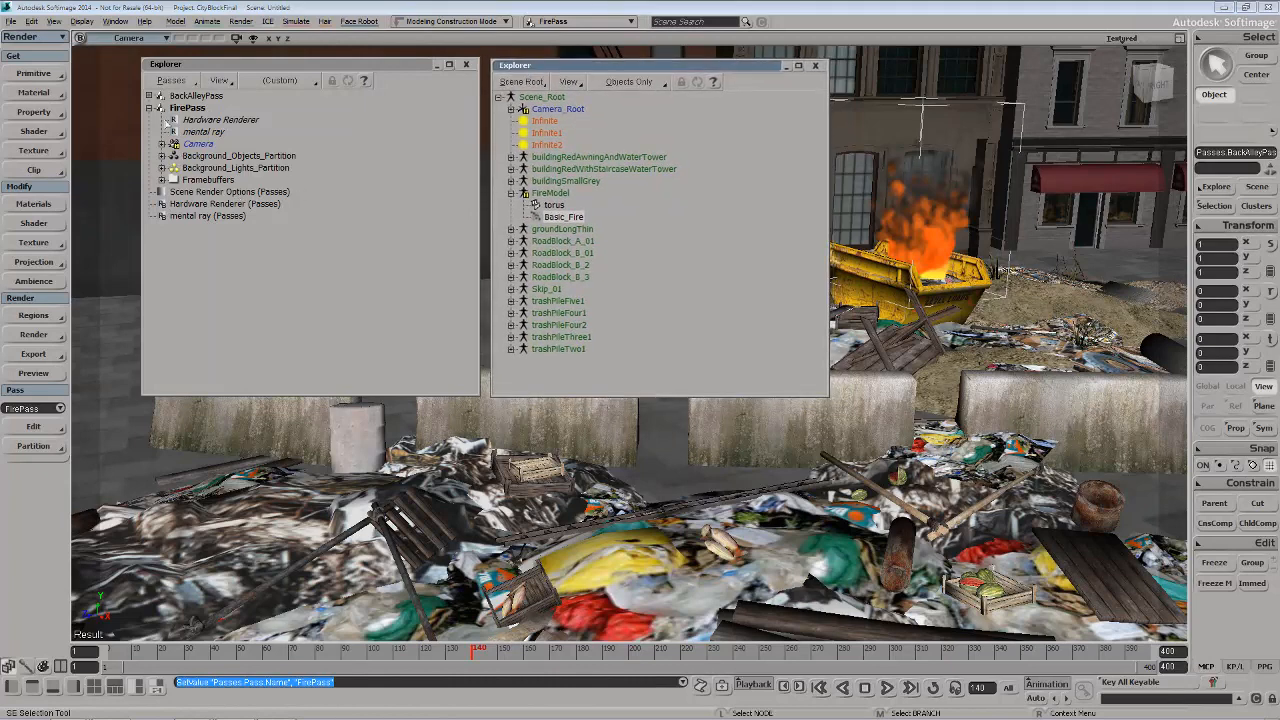
pyautogui.click(162, 156)
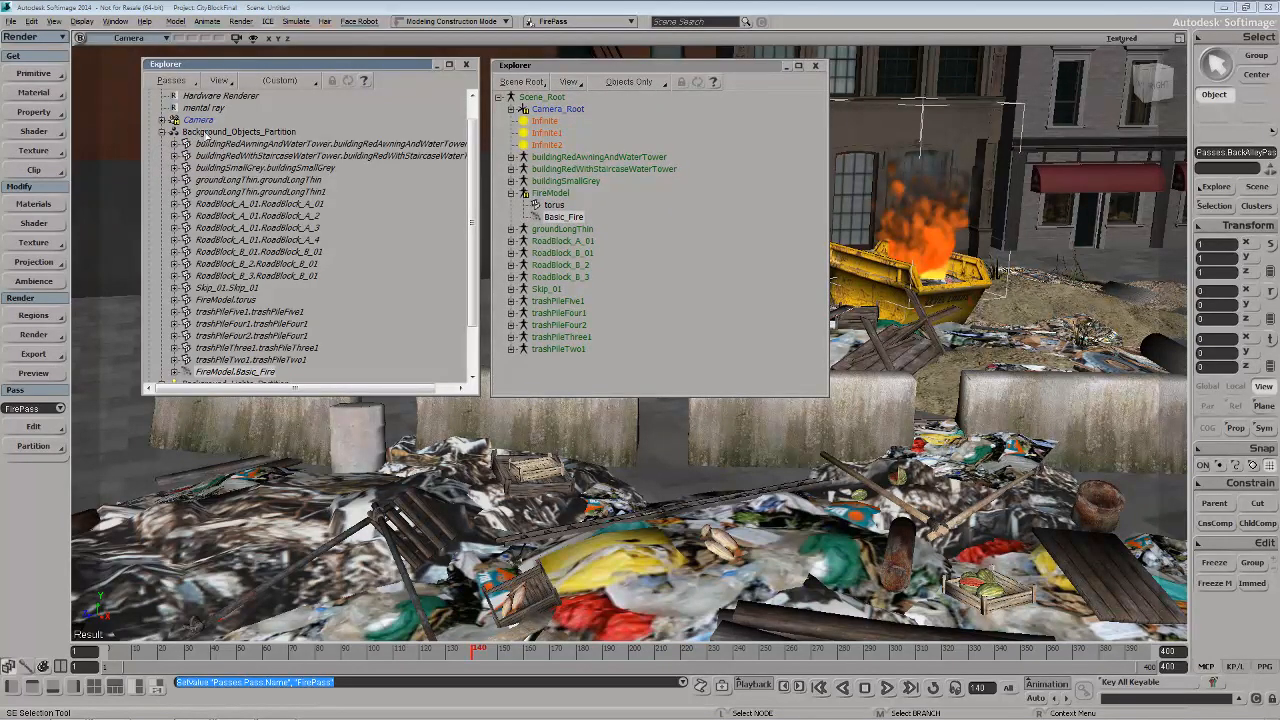
pyautogui.click(240, 372)
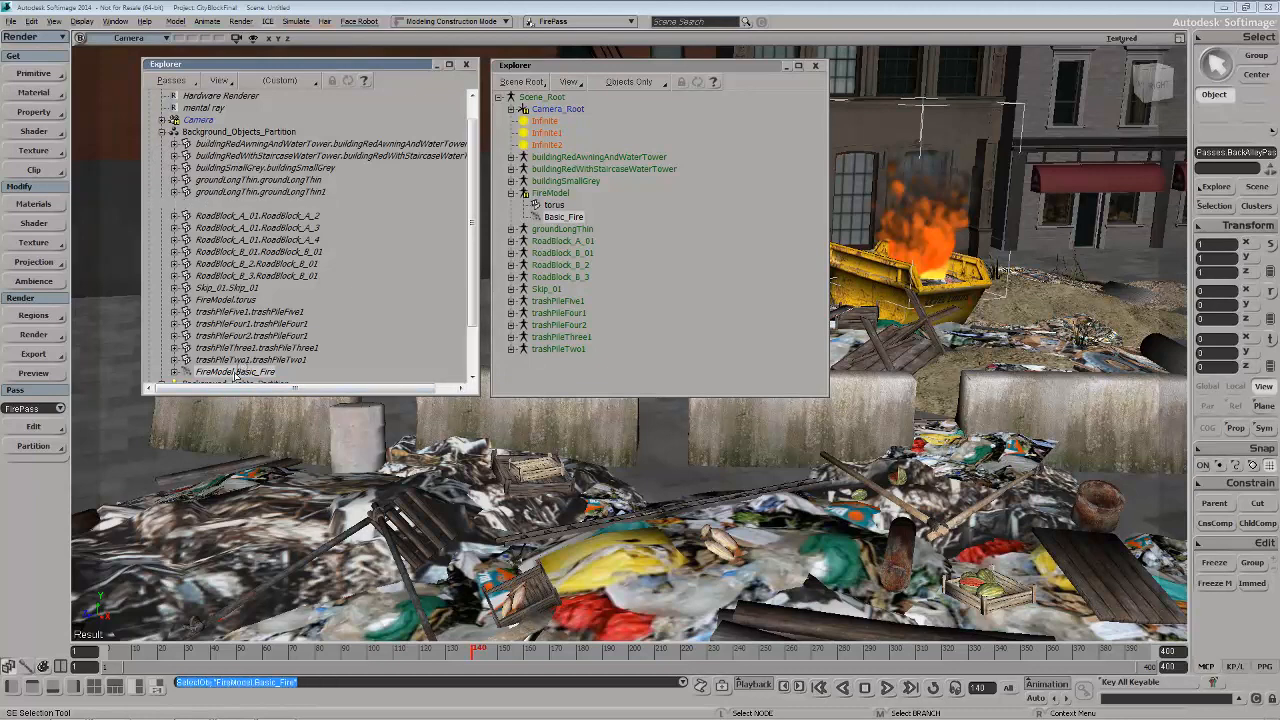
pyautogui.click(33, 447)
pyautogui.click(100, 454)
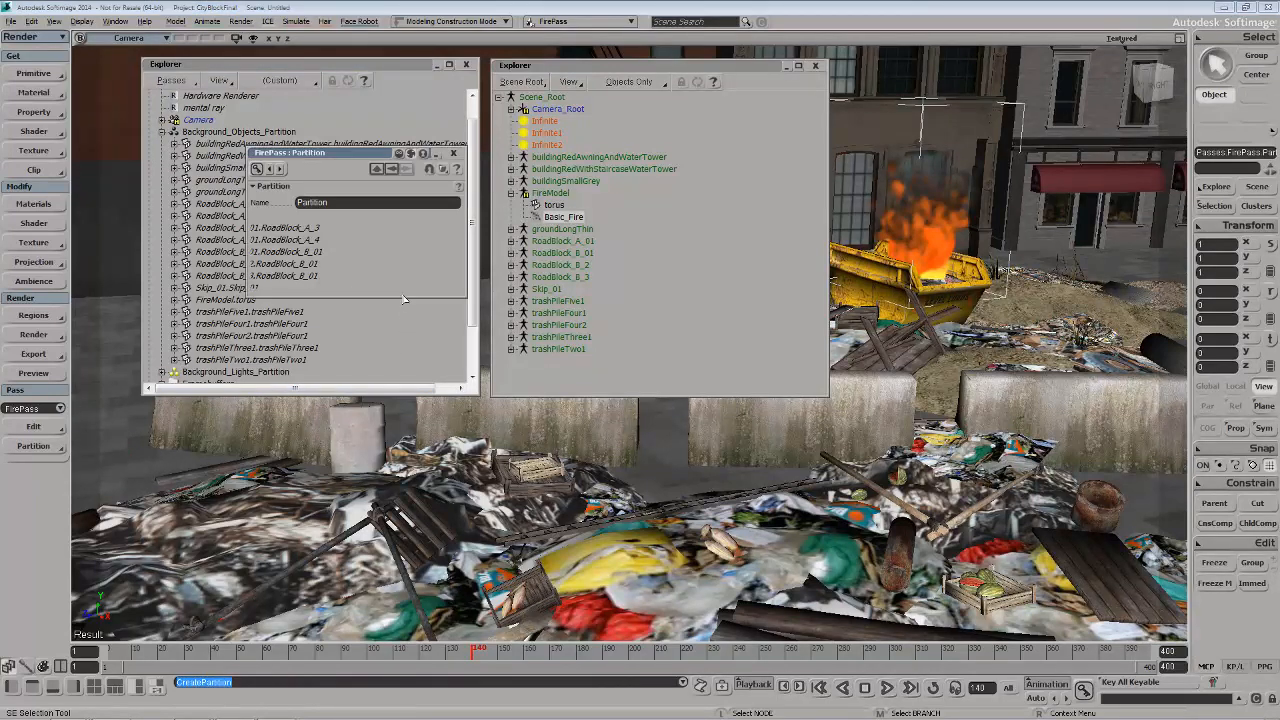
# Hide the Background_Objects_Partition members in FirePass and collapse the partition's listing
pyautogui.click(240, 133)
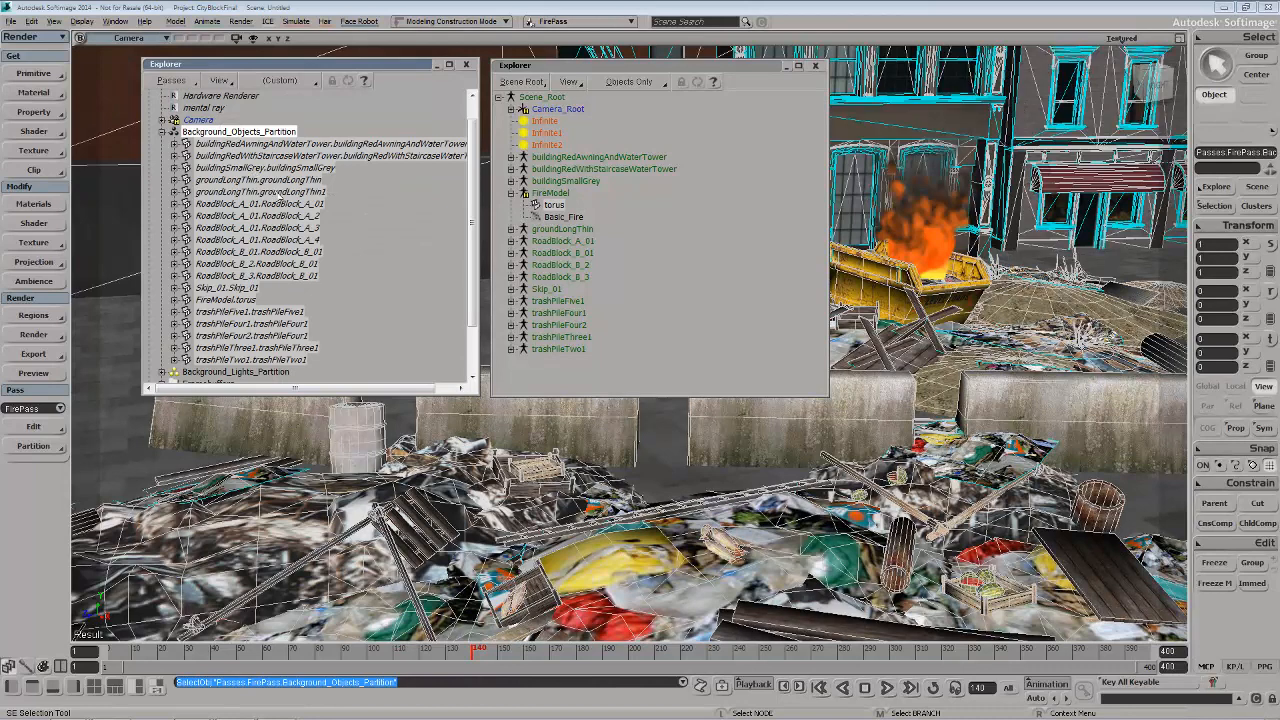
pyautogui.press('h')
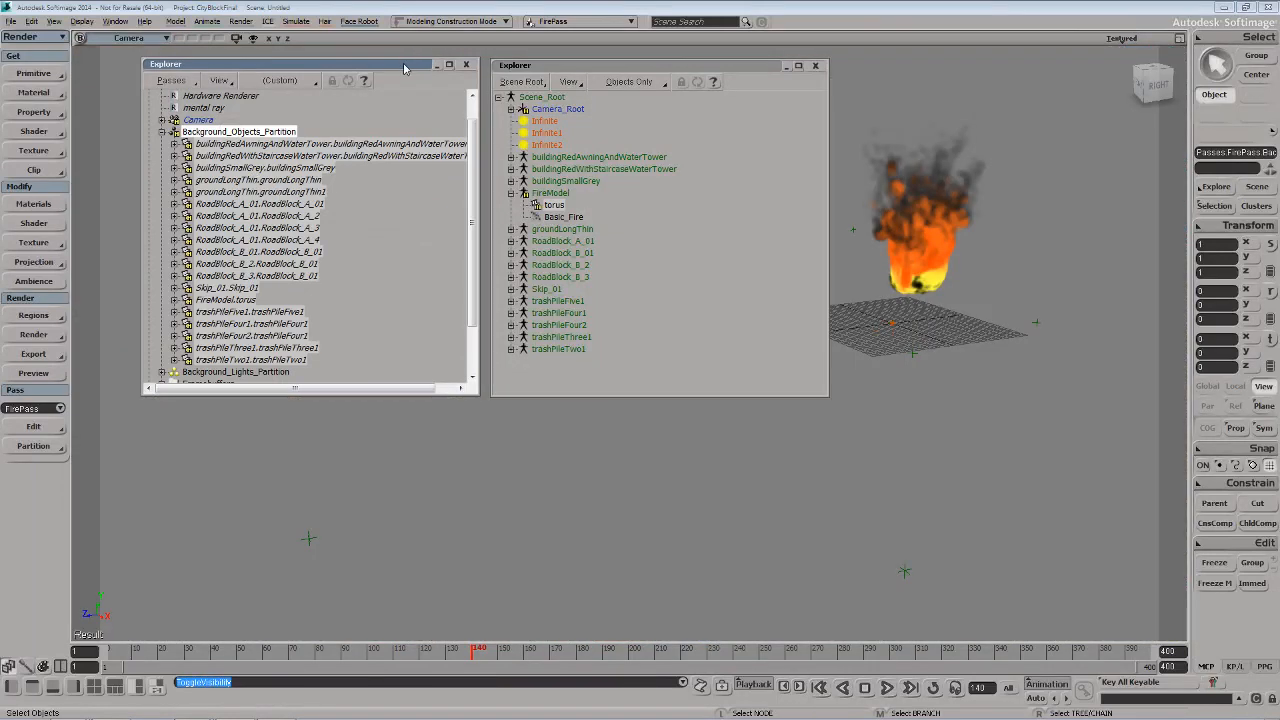
pyautogui.moveTo(407, 65); pyautogui.dragTo(401, 59)
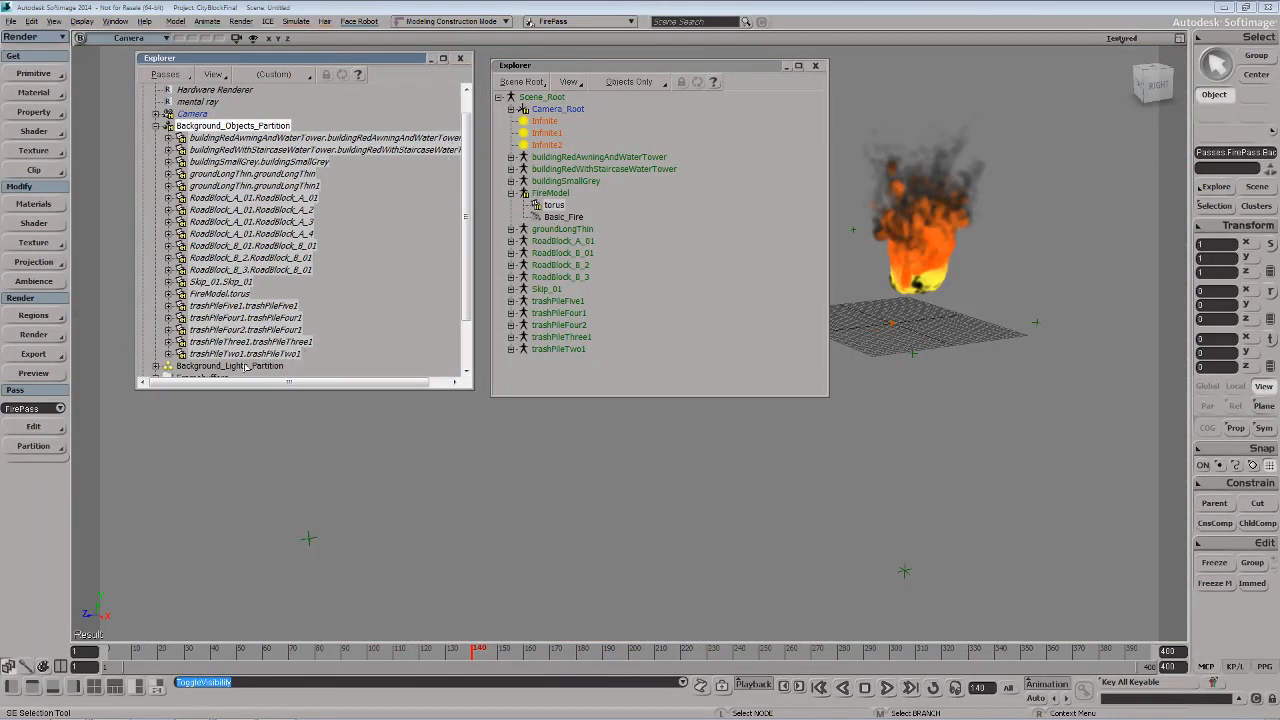
pyautogui.scroll(1, 361, 232)
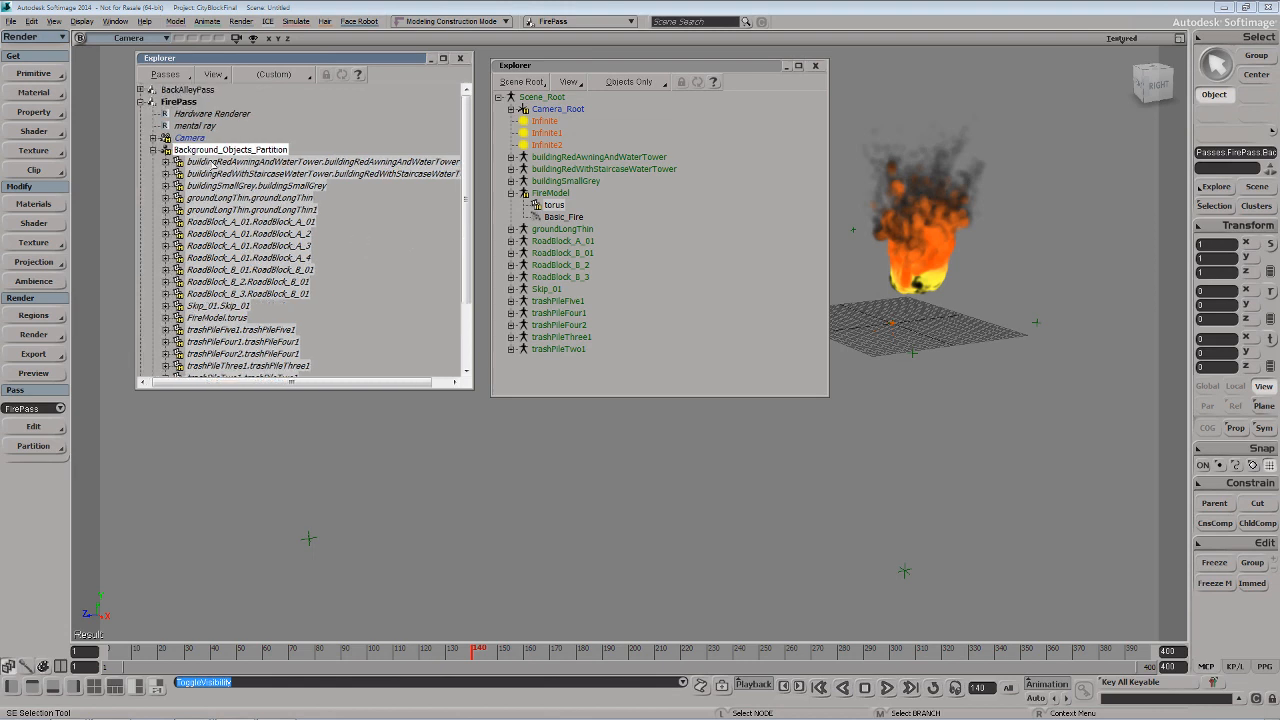
pyautogui.click(154, 150)
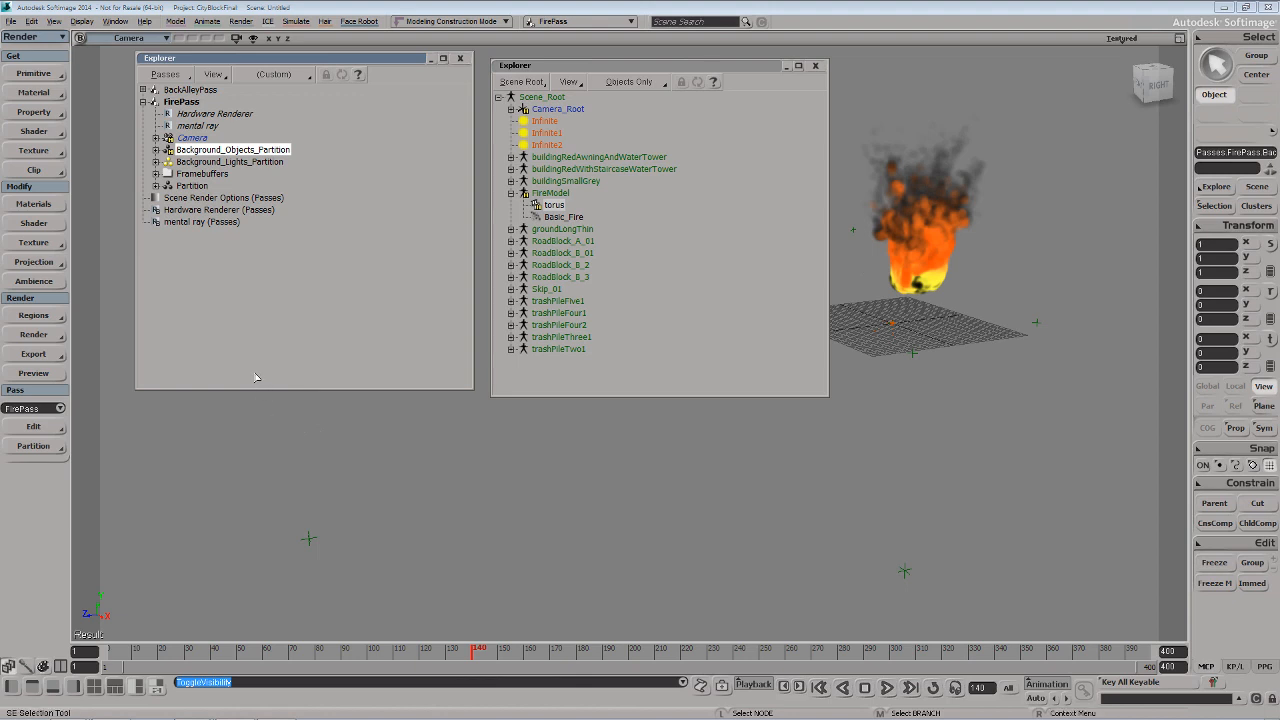
# Add an Override property to FirePass's partition that contains FireModel.Basic_Fire
pyautogui.click(188, 187)
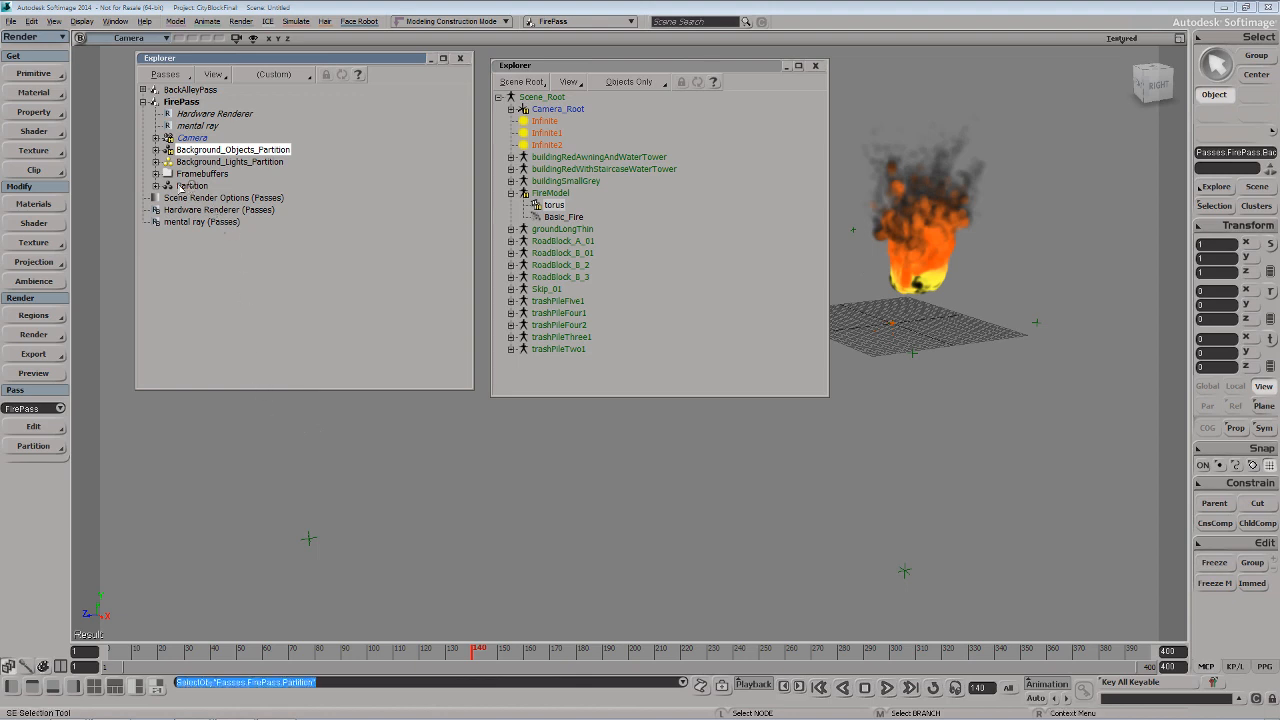
pyautogui.click(156, 186)
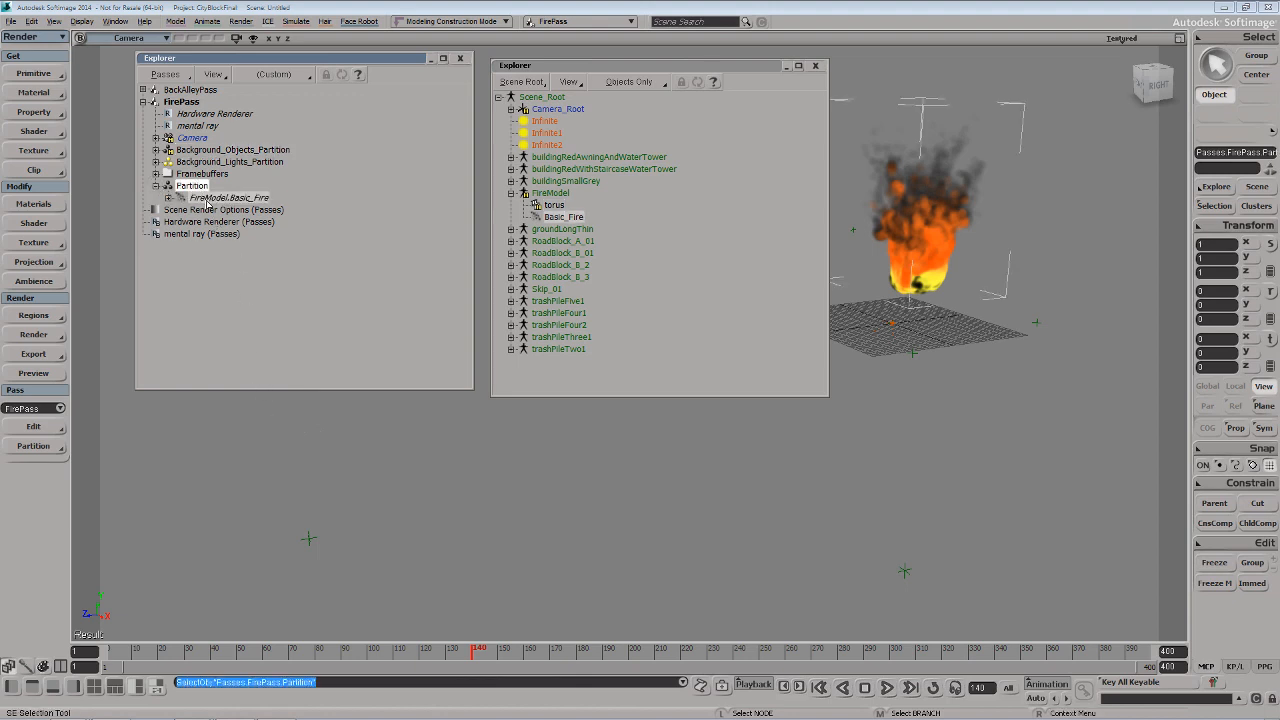
pyautogui.click(169, 186)
pyautogui.click(36, 112)
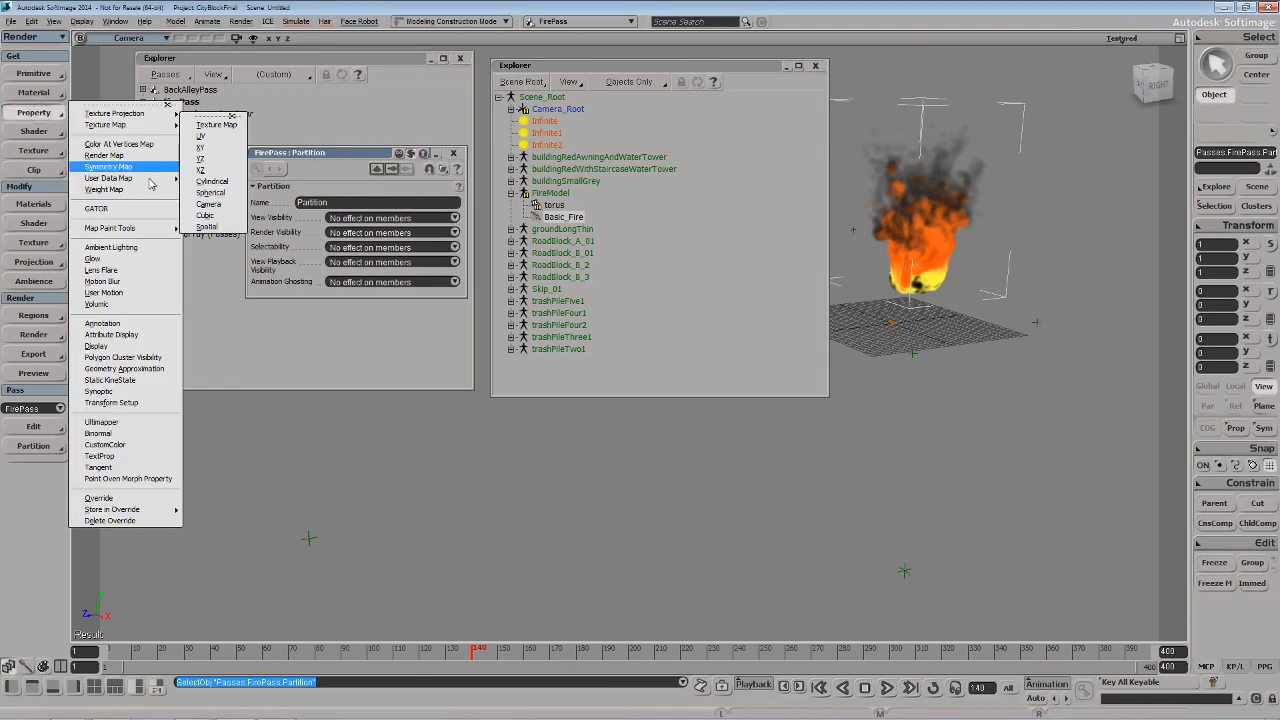
pyautogui.click(100, 498)
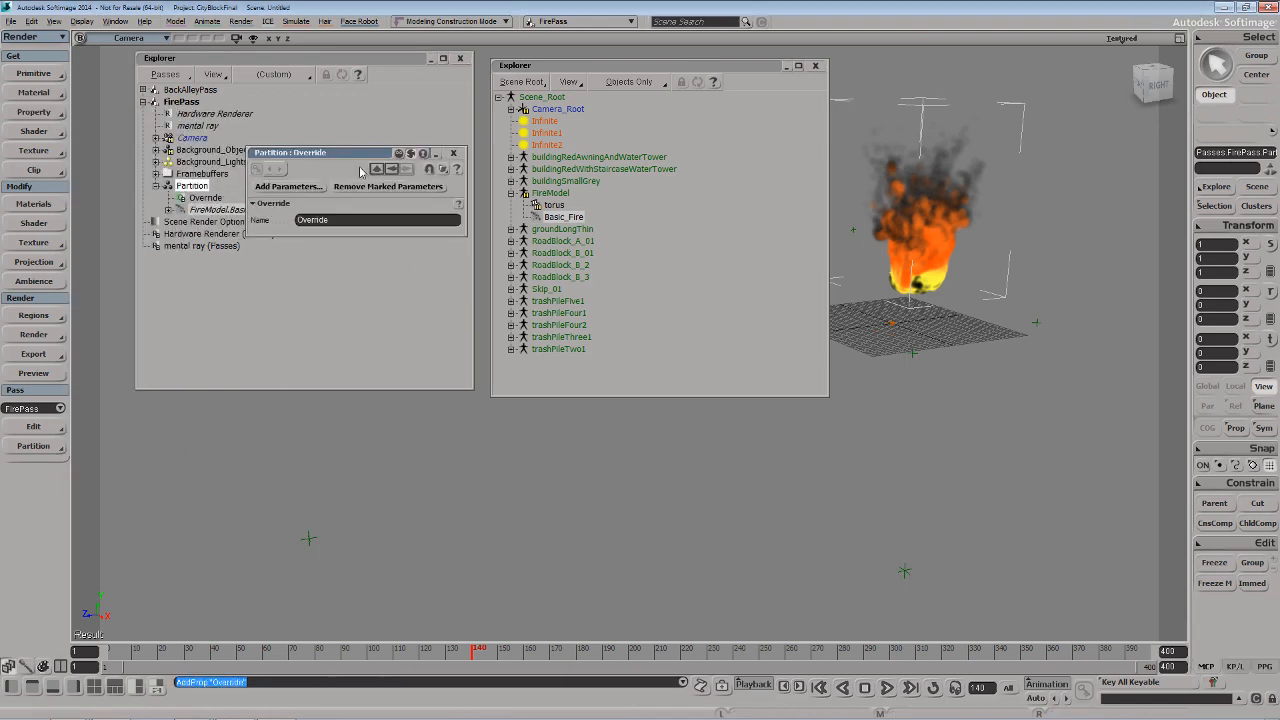
# Start adding parameters to the override and expand FireModel.Basic_Fire's point cloud ICETree down to the Exposed Ports of Emit from Geometry
pyautogui.moveTo(343, 158); pyautogui.dragTo(472, 173)
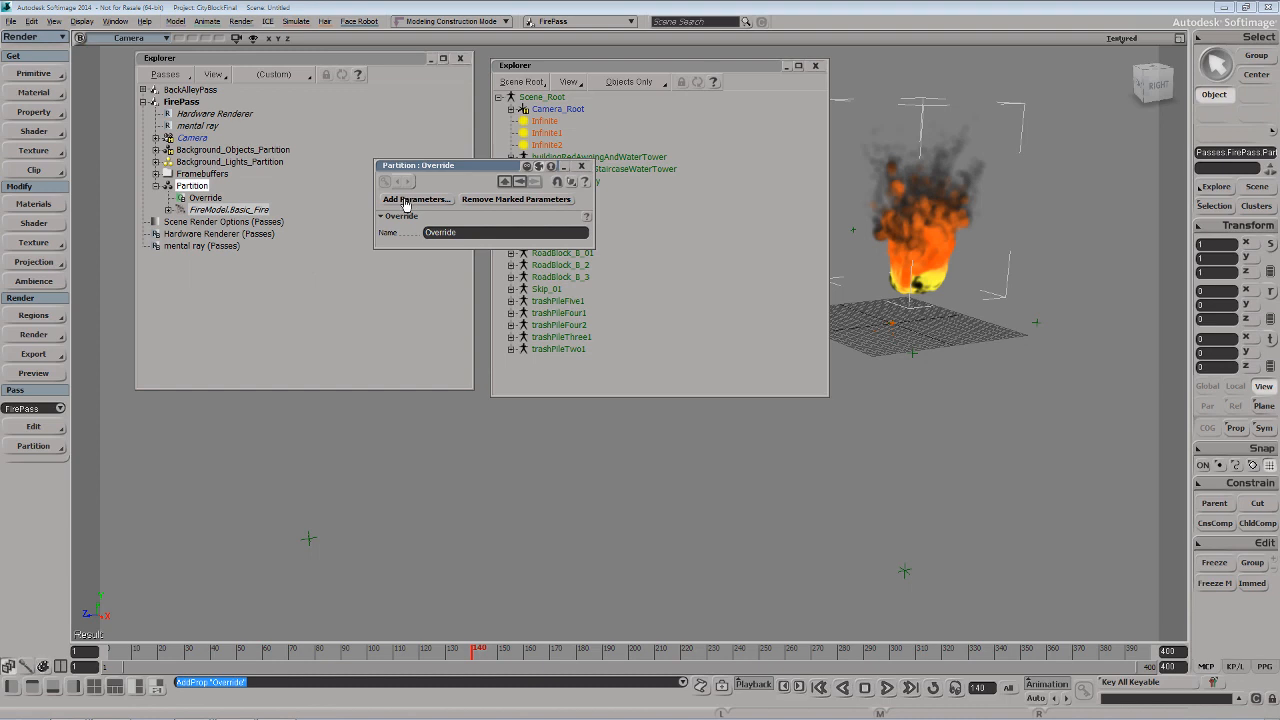
pyautogui.click(405, 201)
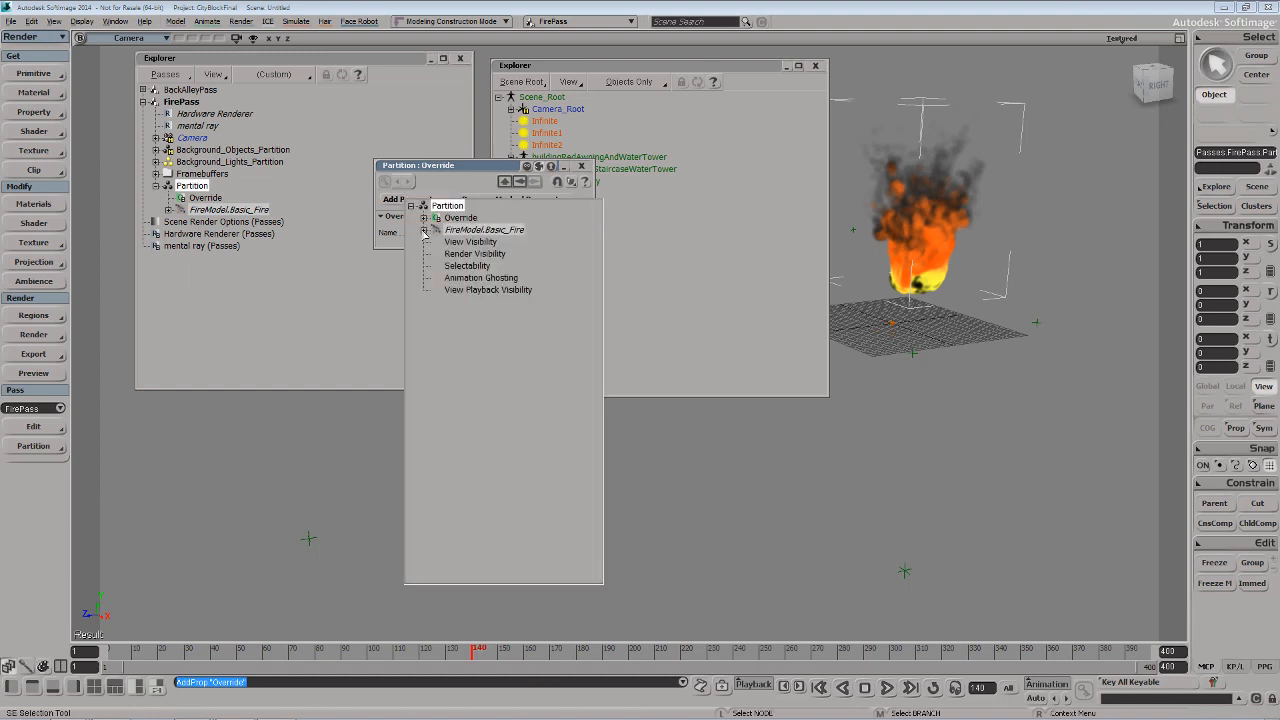
pyautogui.click(424, 230)
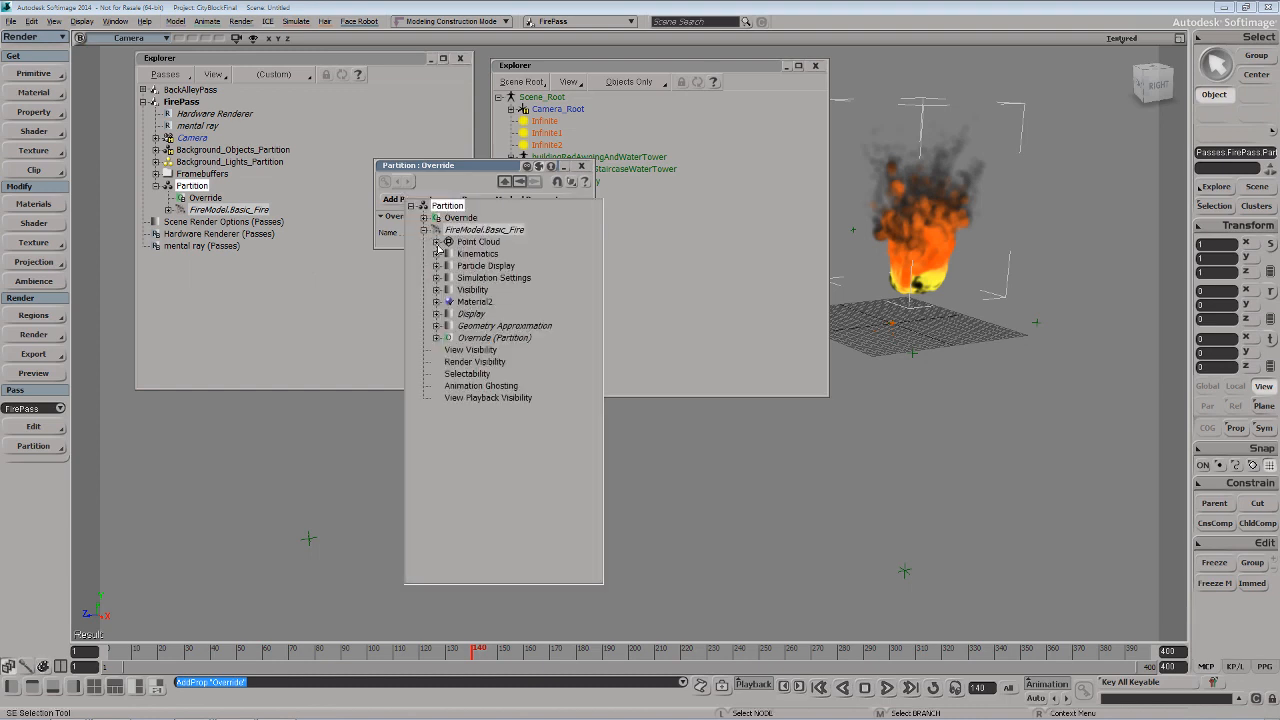
pyautogui.click(436, 242)
pyautogui.click(449, 254)
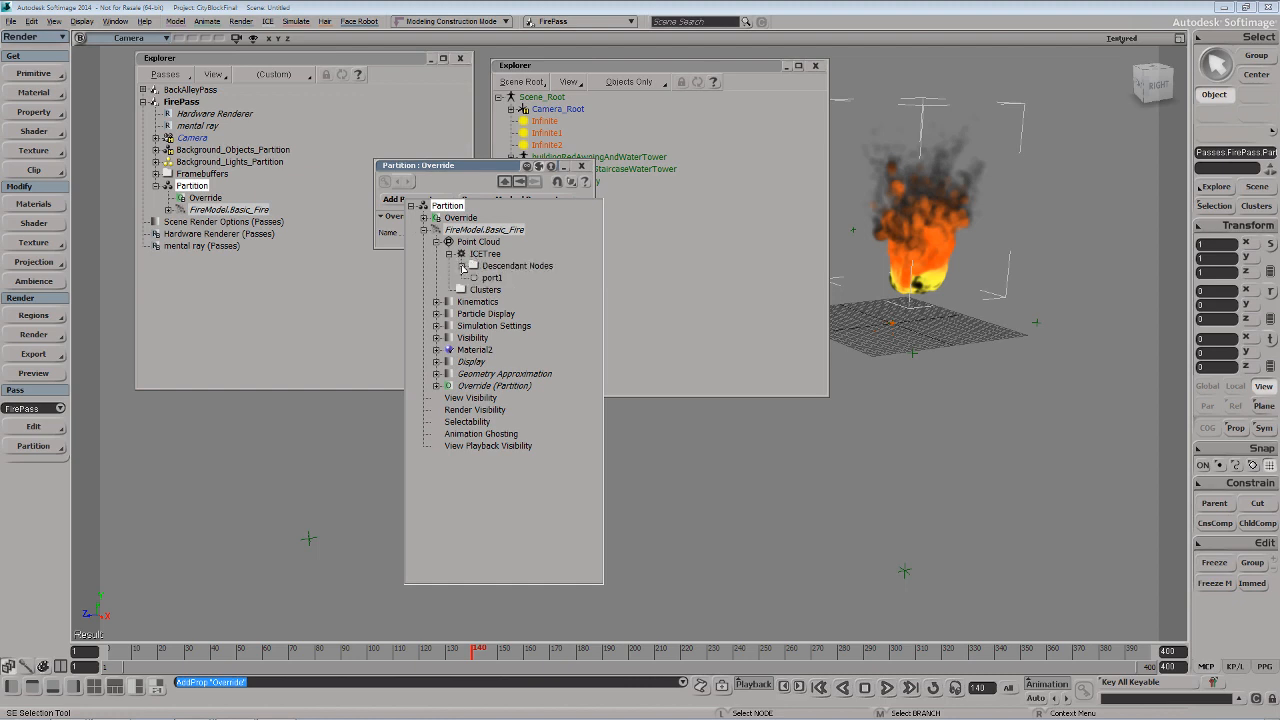
pyautogui.click(461, 266)
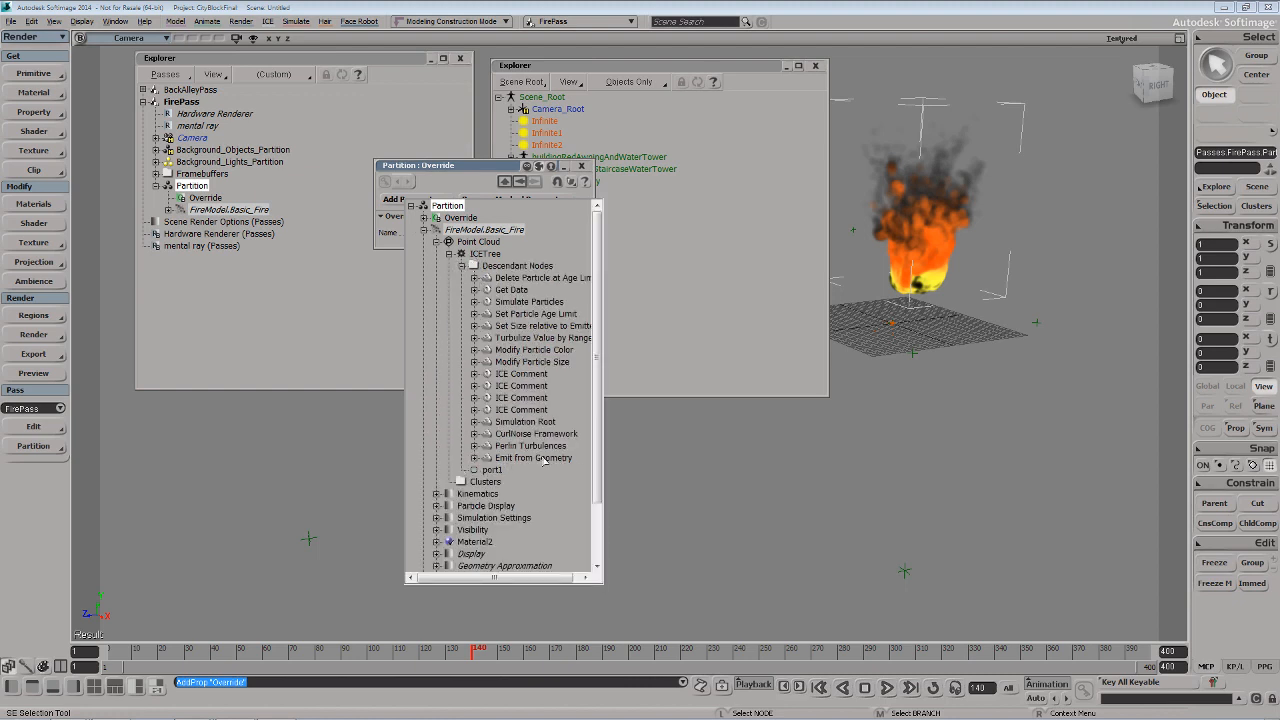
pyautogui.click(474, 458)
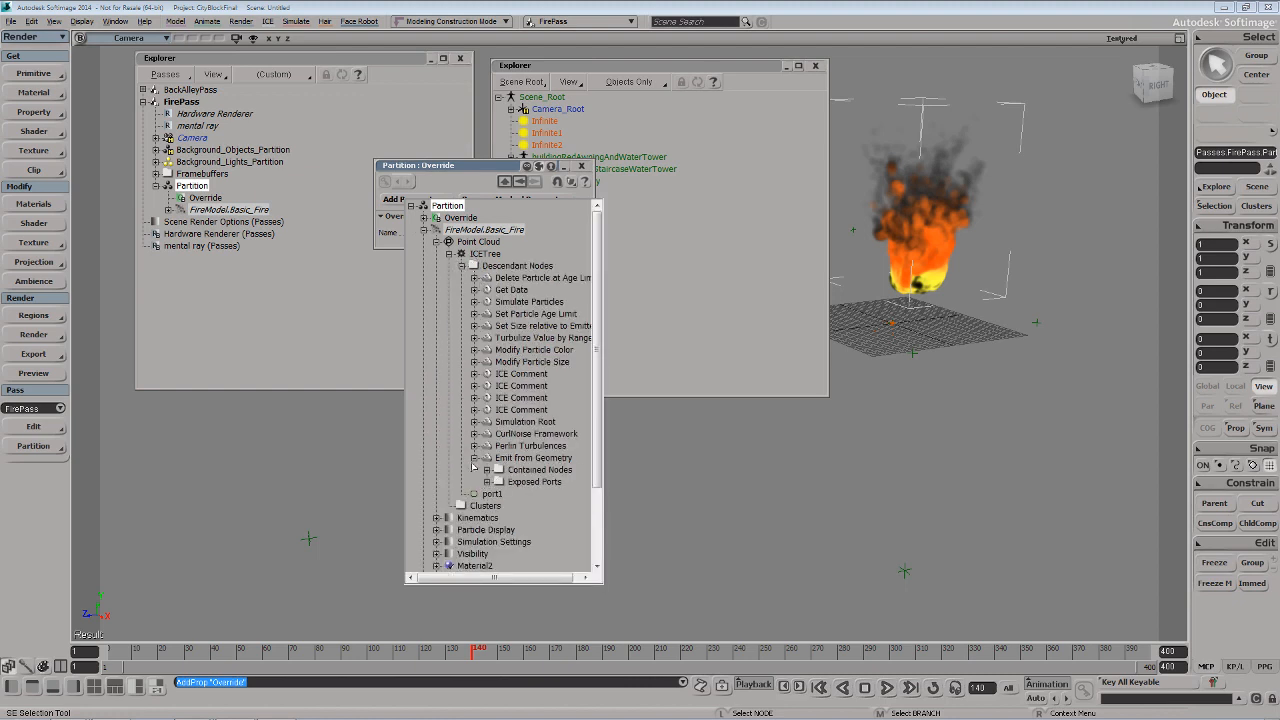
pyautogui.click(487, 482)
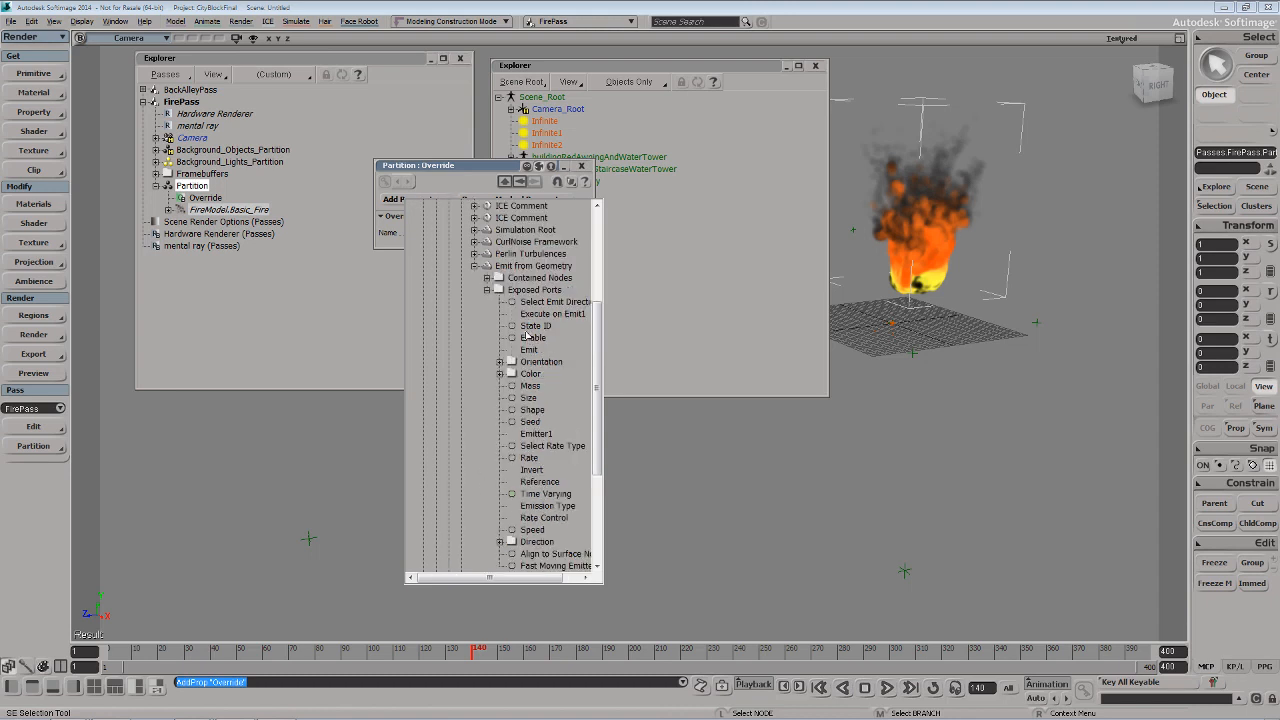
# Add the Enable, Size, Rate and Seed ports to the override and move its property window clear of the explorers
pyautogui.click(533, 340)
pyautogui.keyDown('ctrl'); pyautogui.click(534, 401); pyautogui.keyUp('ctrl')
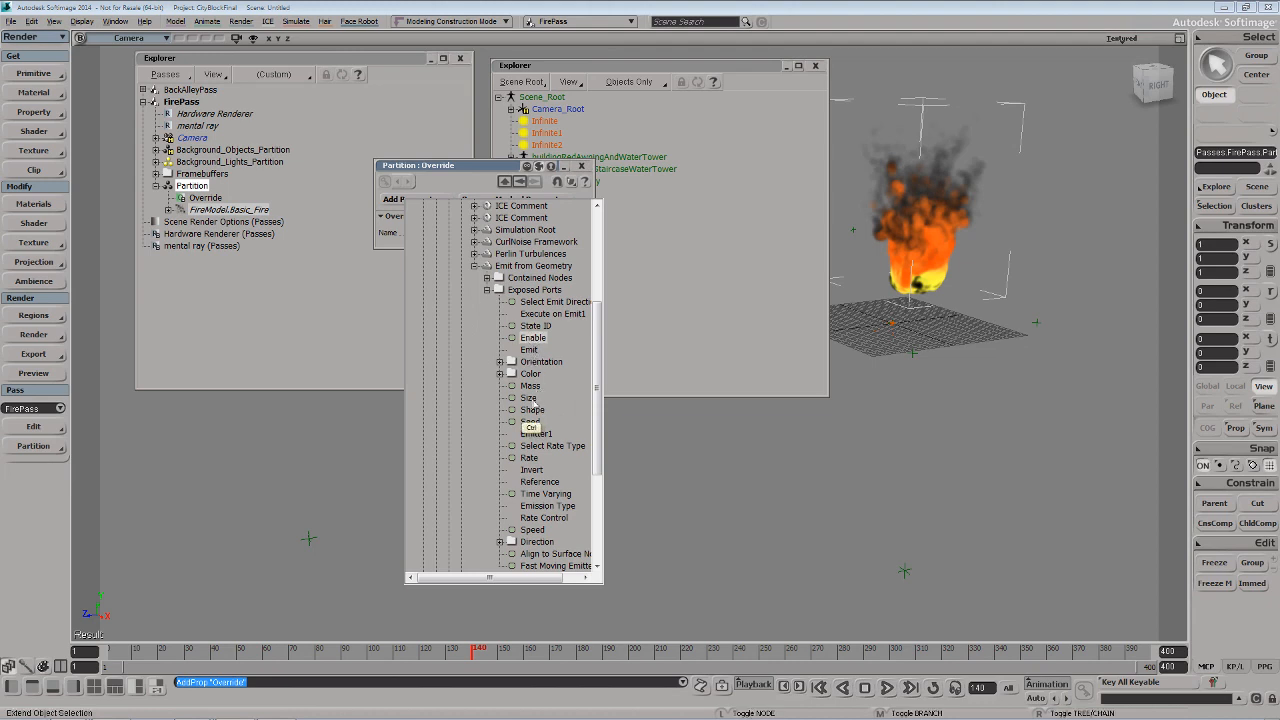
pyautogui.keyDown('ctrl'); pyautogui.click(529, 458); pyautogui.keyUp('ctrl')
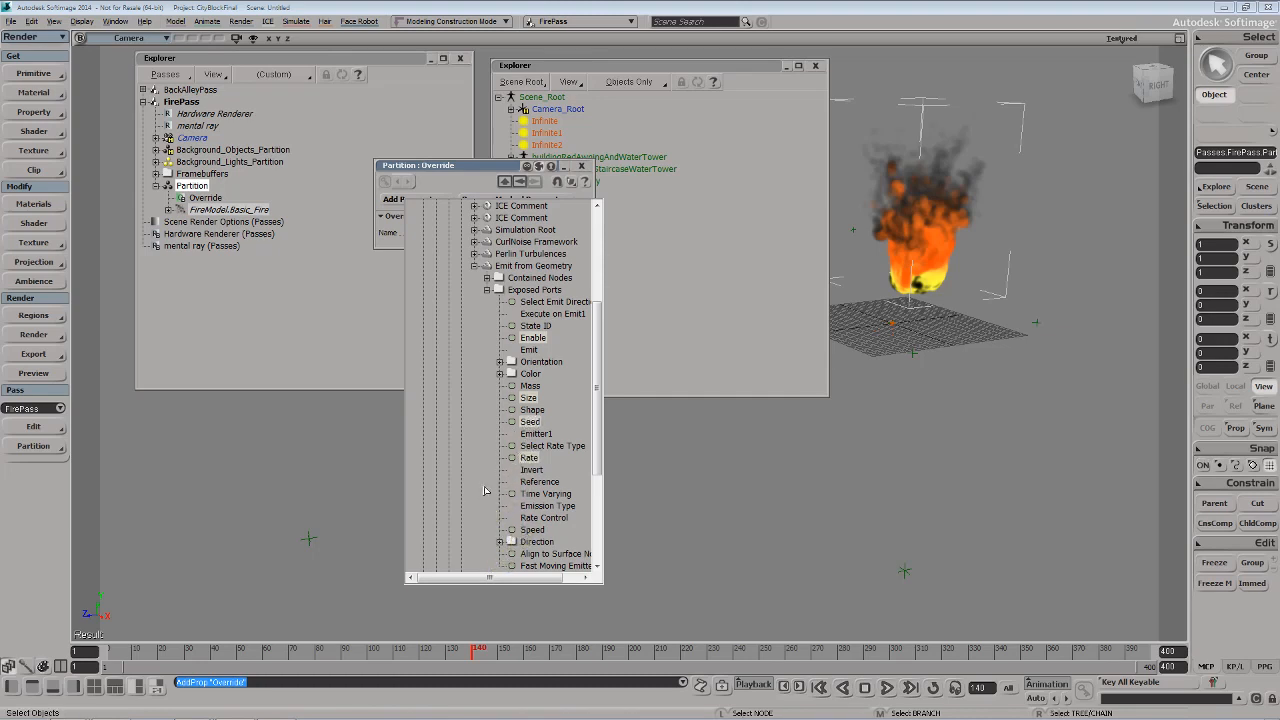
pyautogui.click(336, 459)
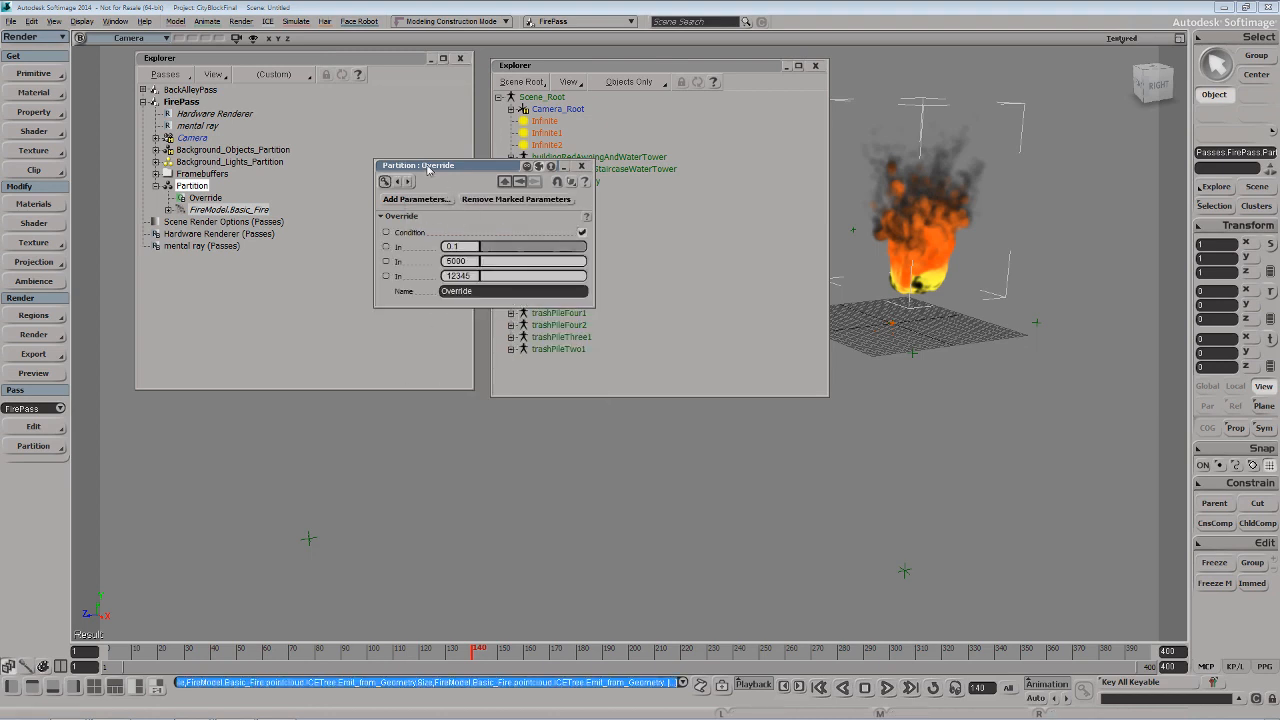
pyautogui.moveTo(427, 166); pyautogui.dragTo(286, 411)
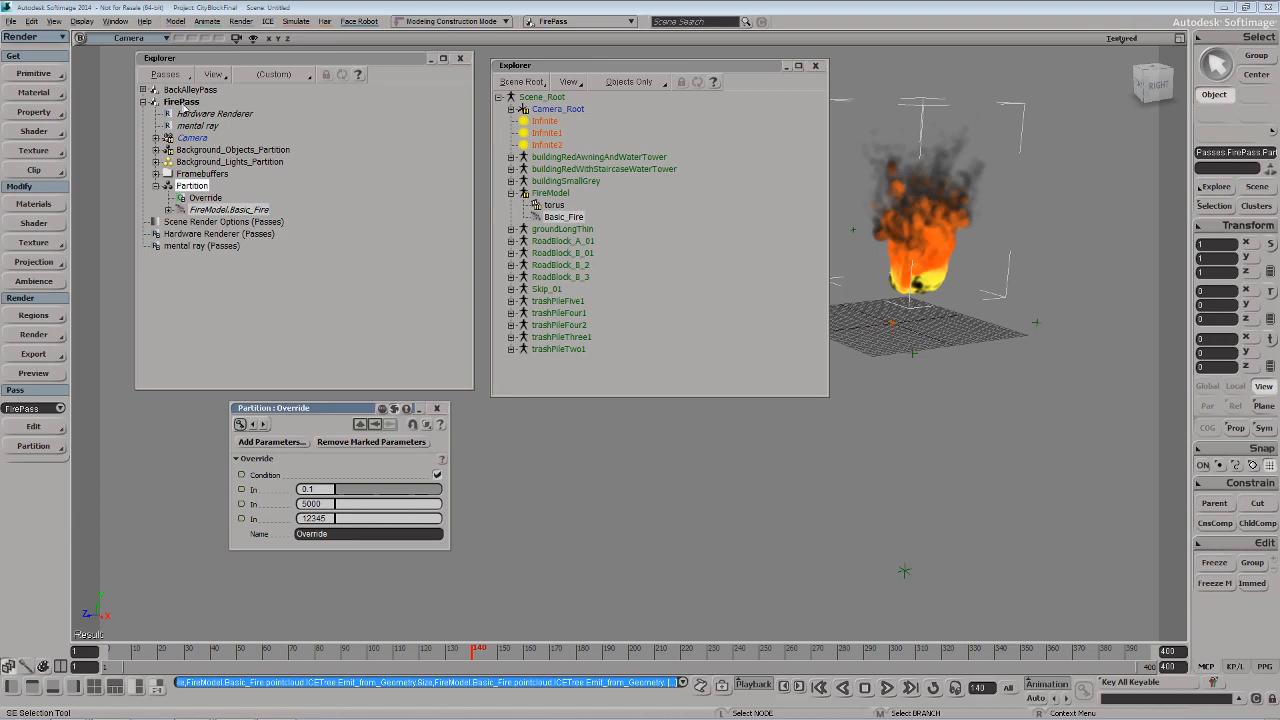
# Duplicate FirePass together with its contents and rename the copy FirePassEmbers
pyautogui.middleClick(186, 102)
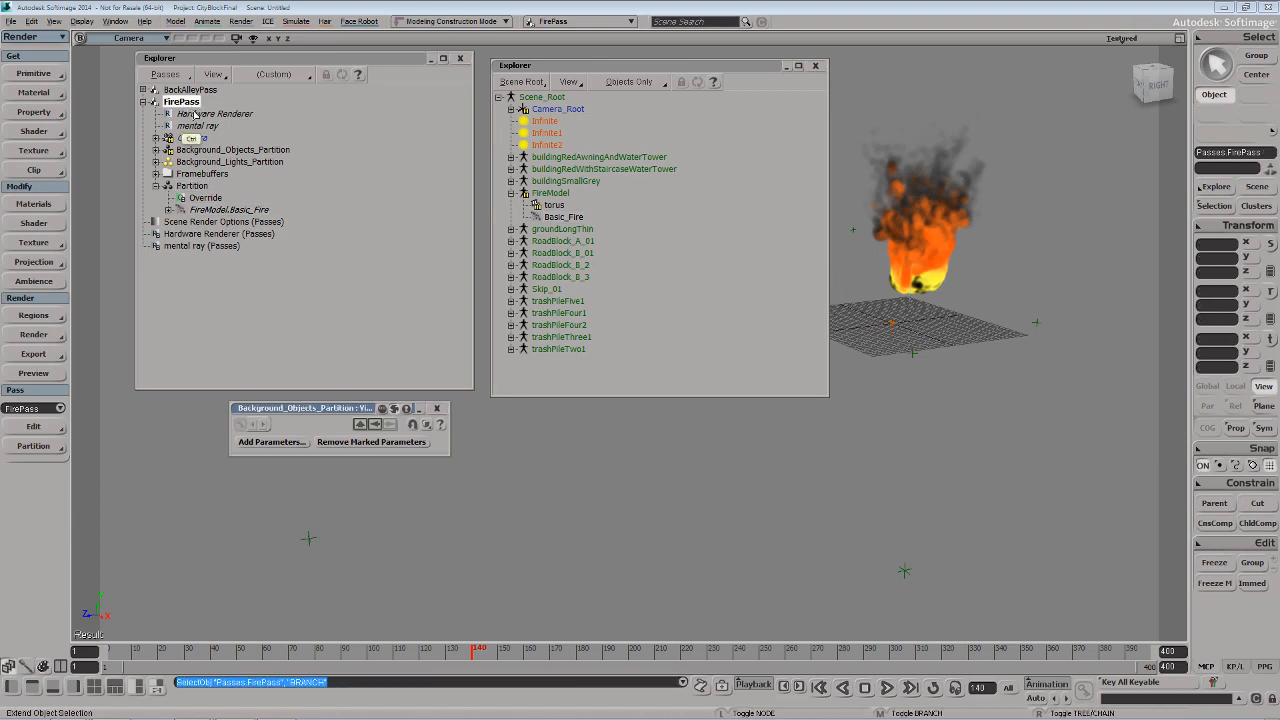
pyautogui.hotkey('ctrl', 'd')
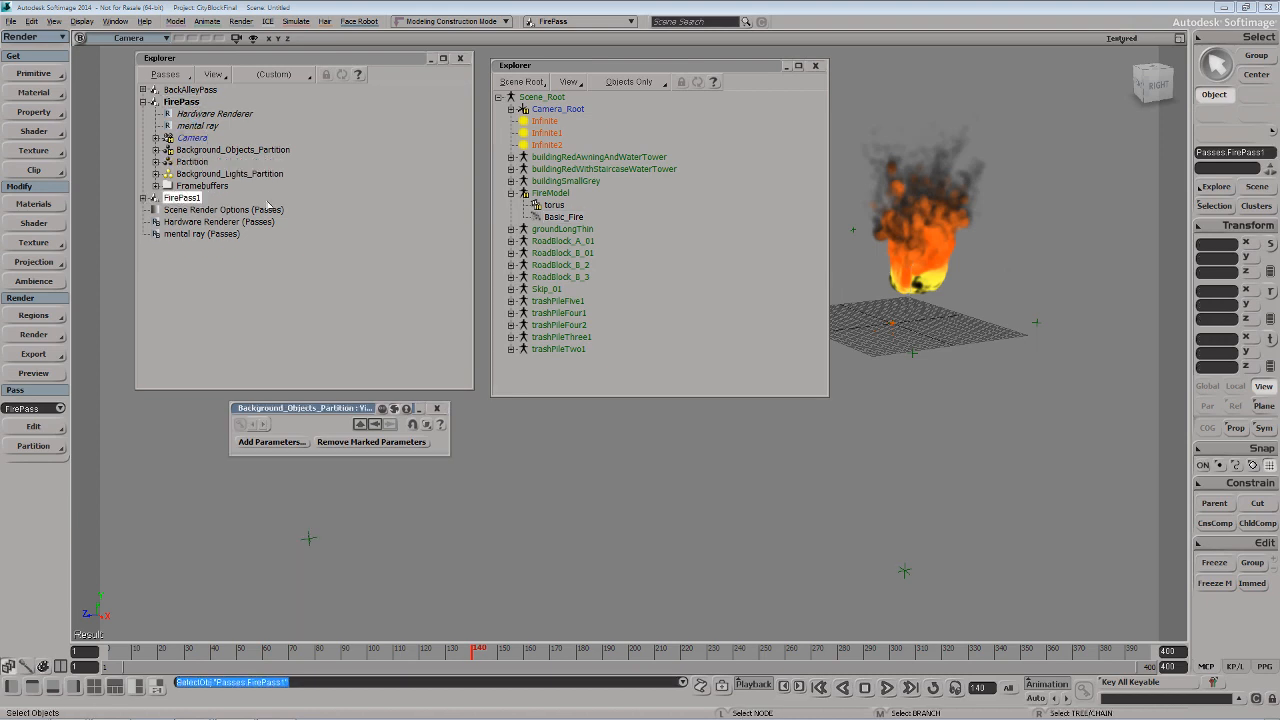
pyautogui.press('F2')
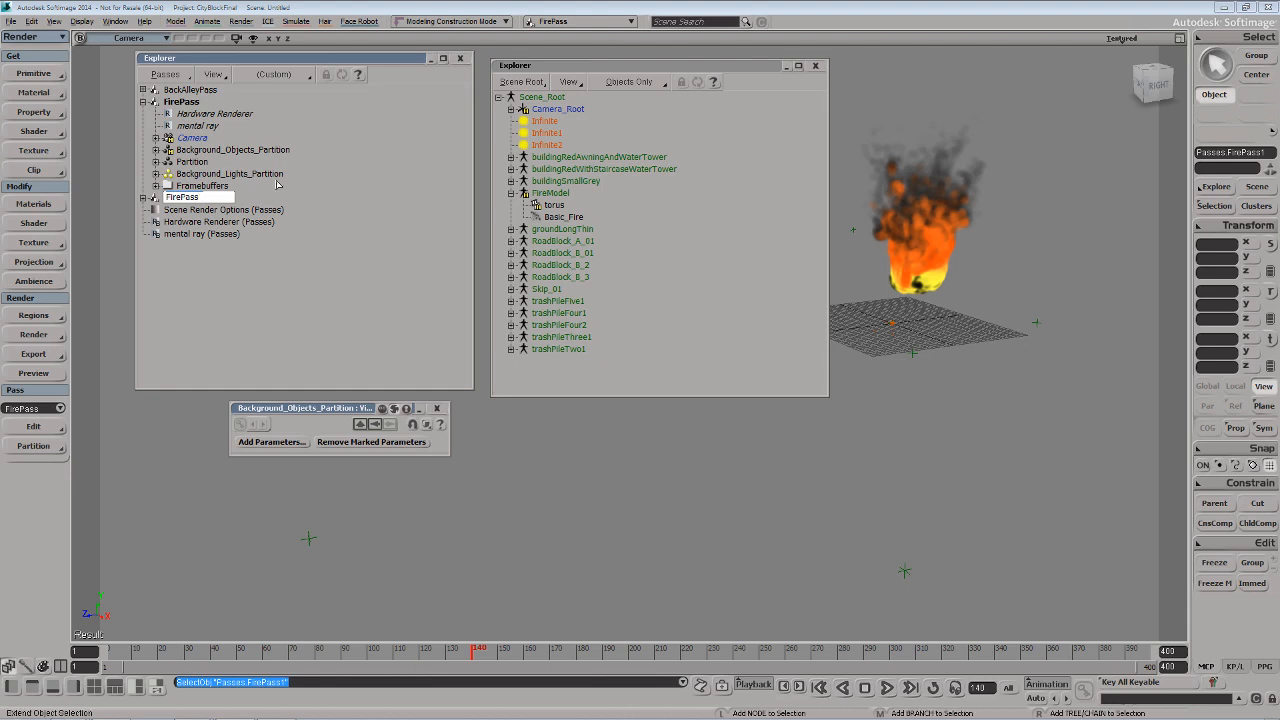
pyautogui.write('Embers')
pyautogui.press('Return')
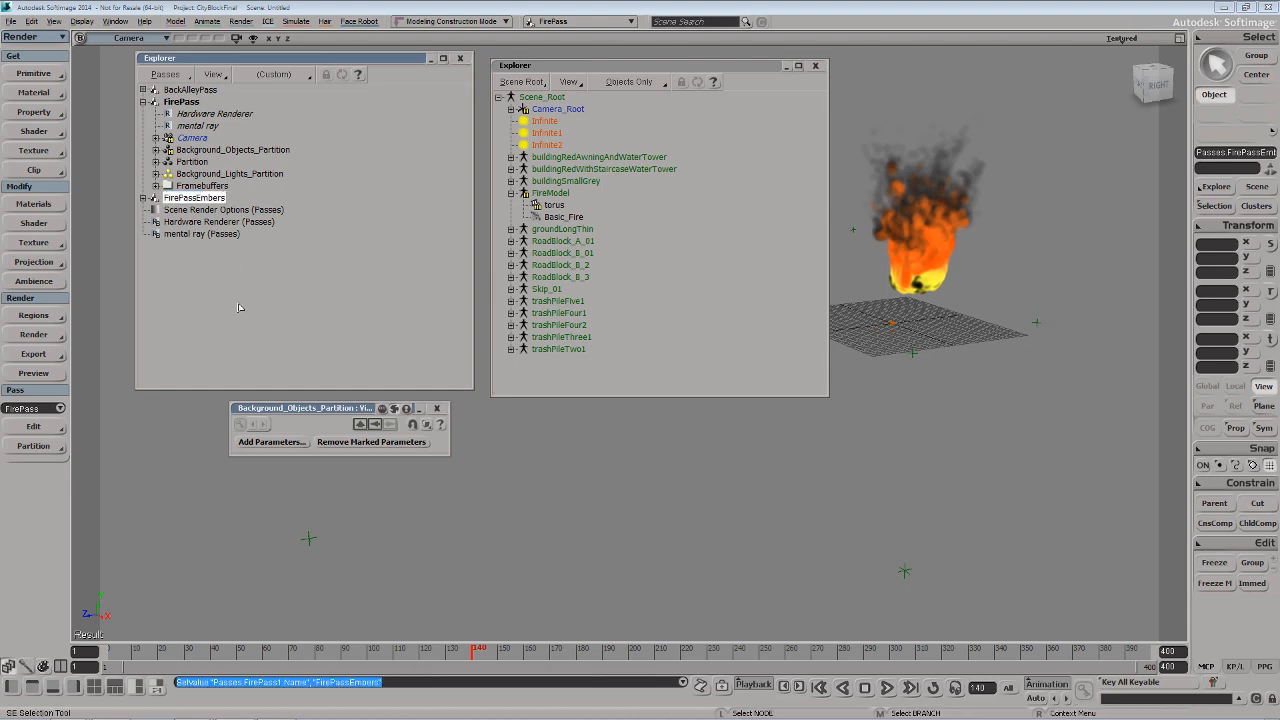
# Duplicate FirePass again and rename the copy FirePassWedgeOne
pyautogui.click(181, 102)
pyautogui.hotkey('ctrl', 'd')
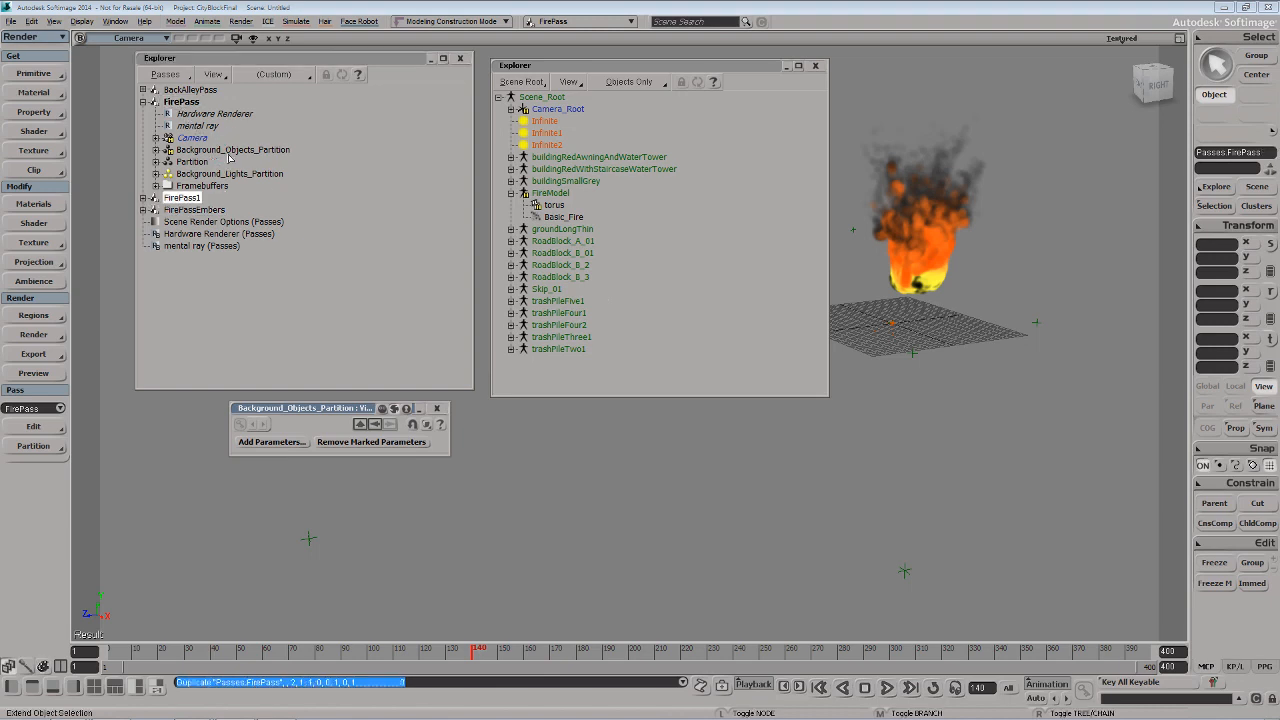
pyautogui.click(181, 199)
pyautogui.doubleClick(208, 201)
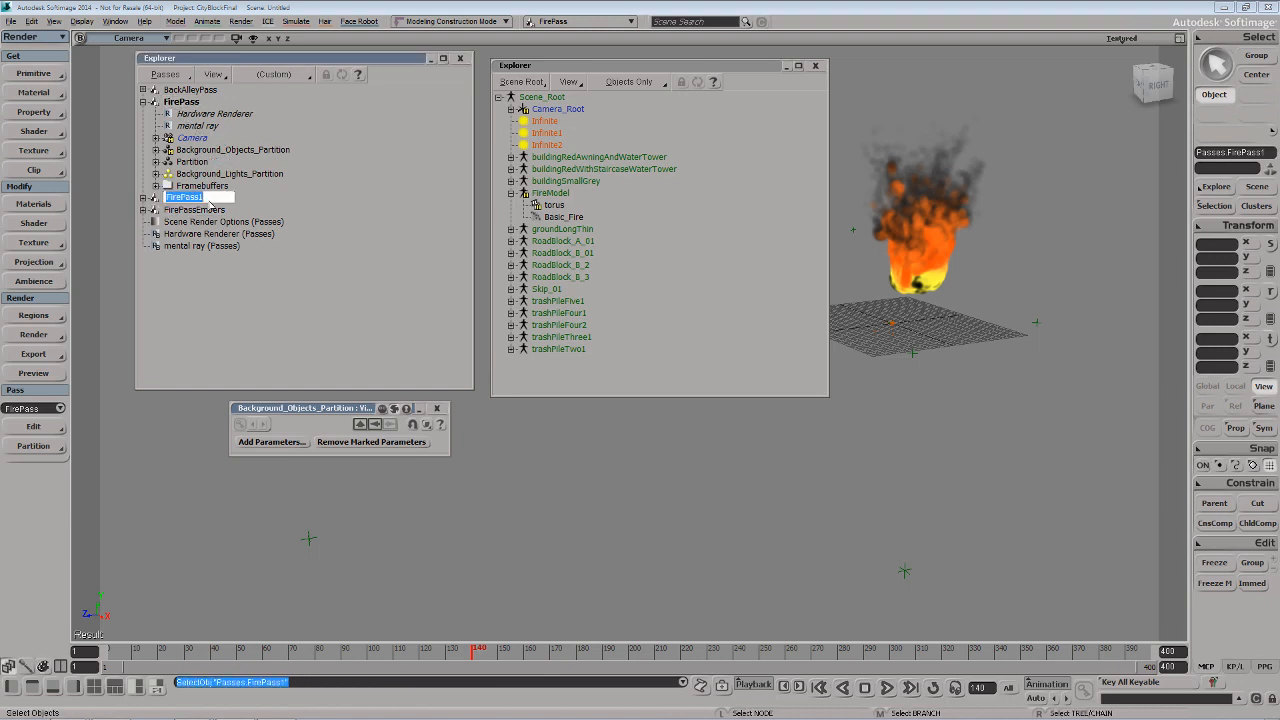
pyautogui.press('BackSpace')
pyautogui.write('WedgeOne')
pyautogui.press('Return')
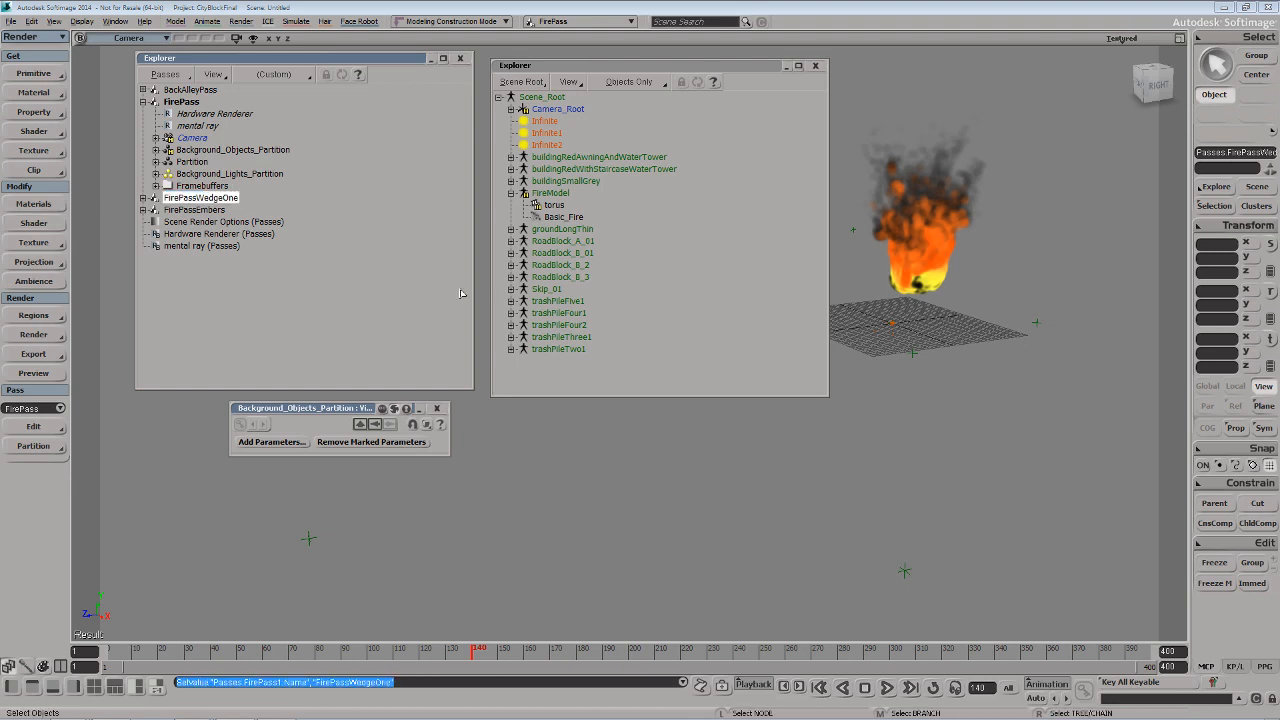
# Duplicate FirePassWedgeOne and rename the copy FirePassWedgeTwo
pyautogui.hotkey('ctrl', 'd')
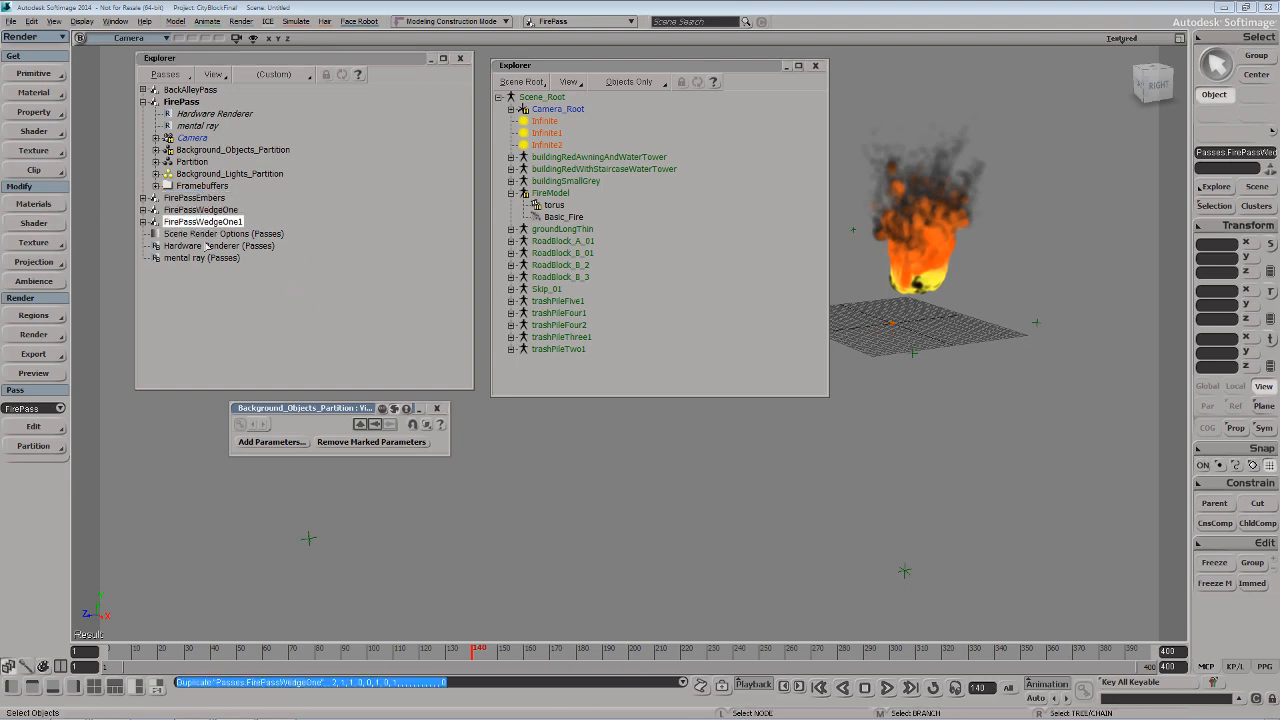
pyautogui.press('F2')
pyautogui.press('Right')
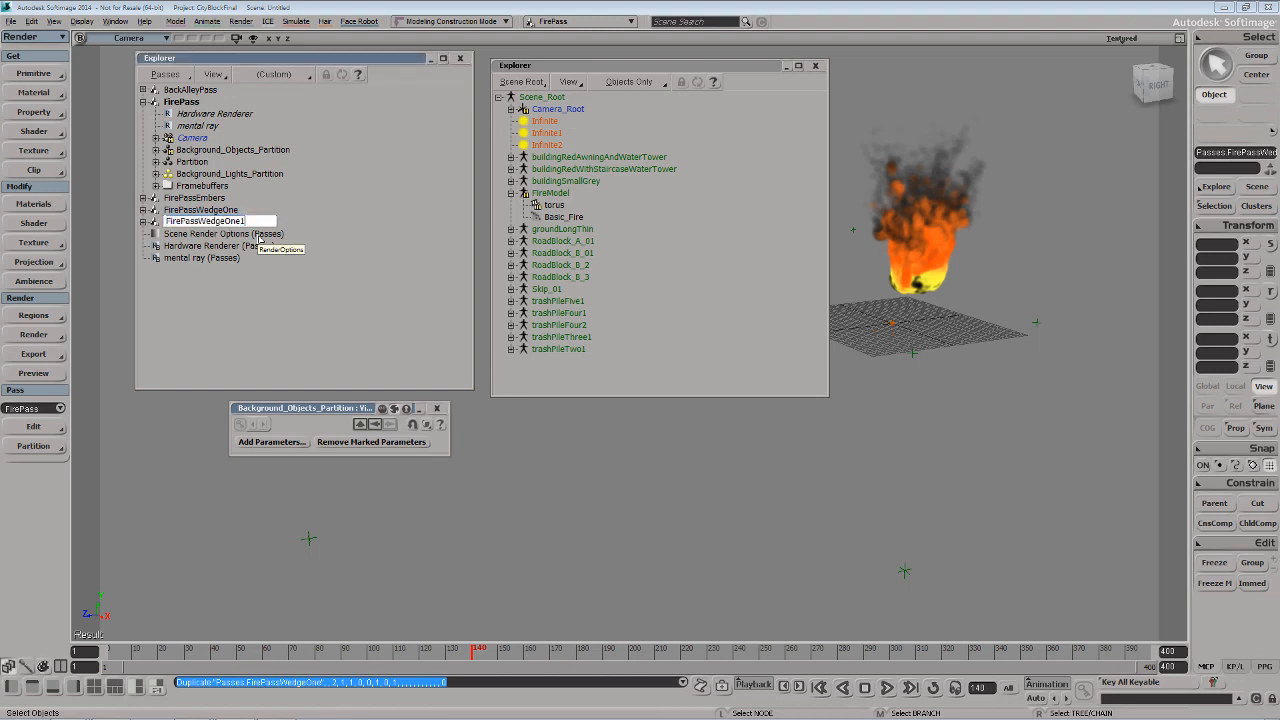
pyautogui.write('Two')
pyautogui.press('Return')
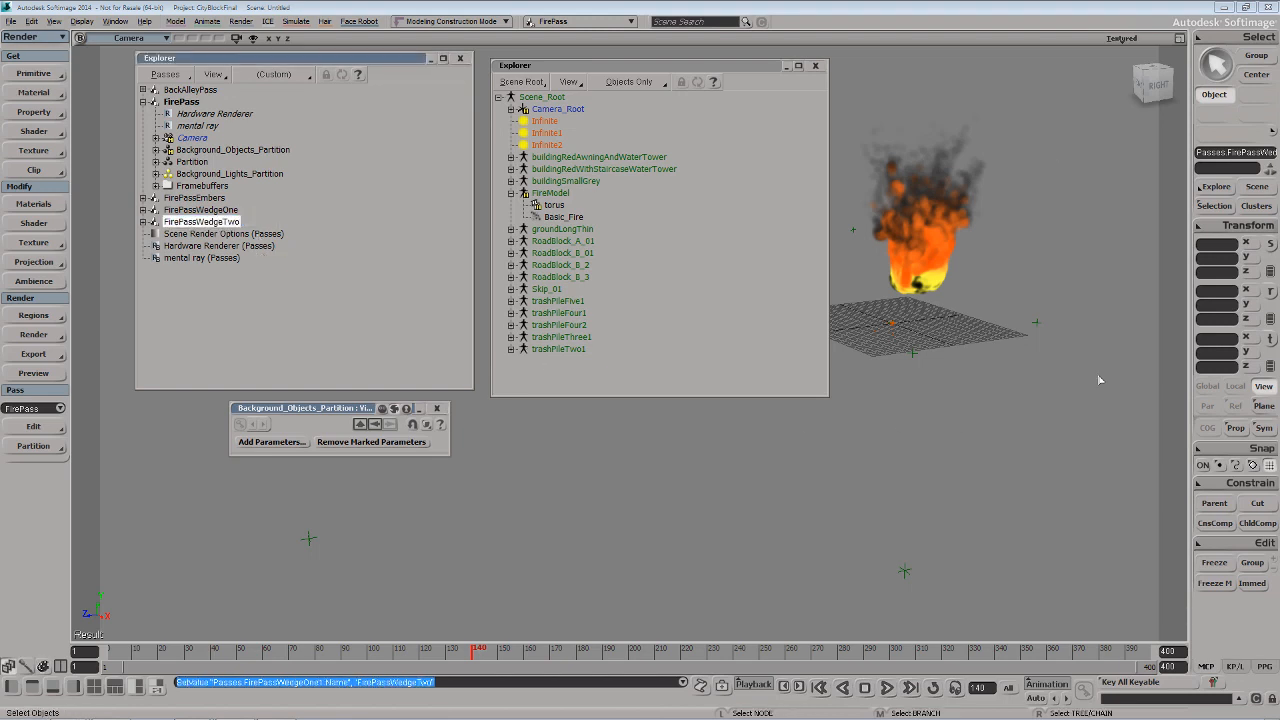
# Make FirePassEmbers the current render pass
pyautogui.click(186, 198)
pyautogui.click(58, 408)
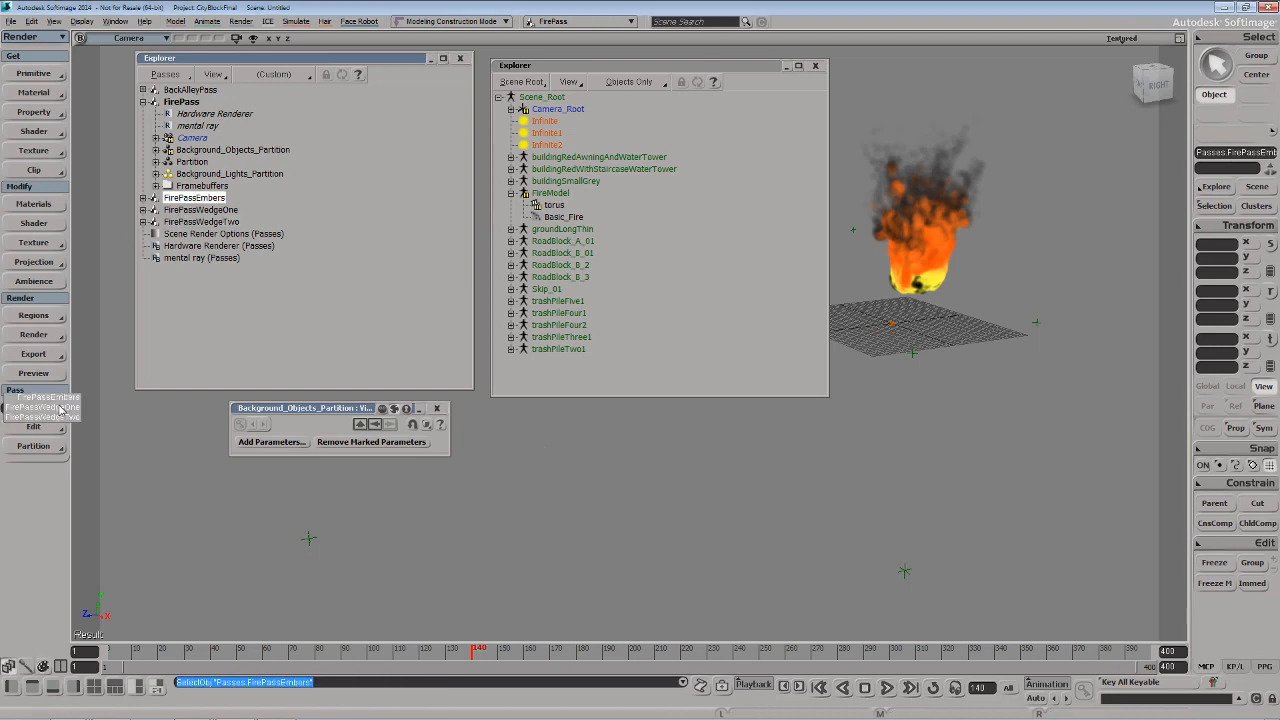
pyautogui.click(45, 428)
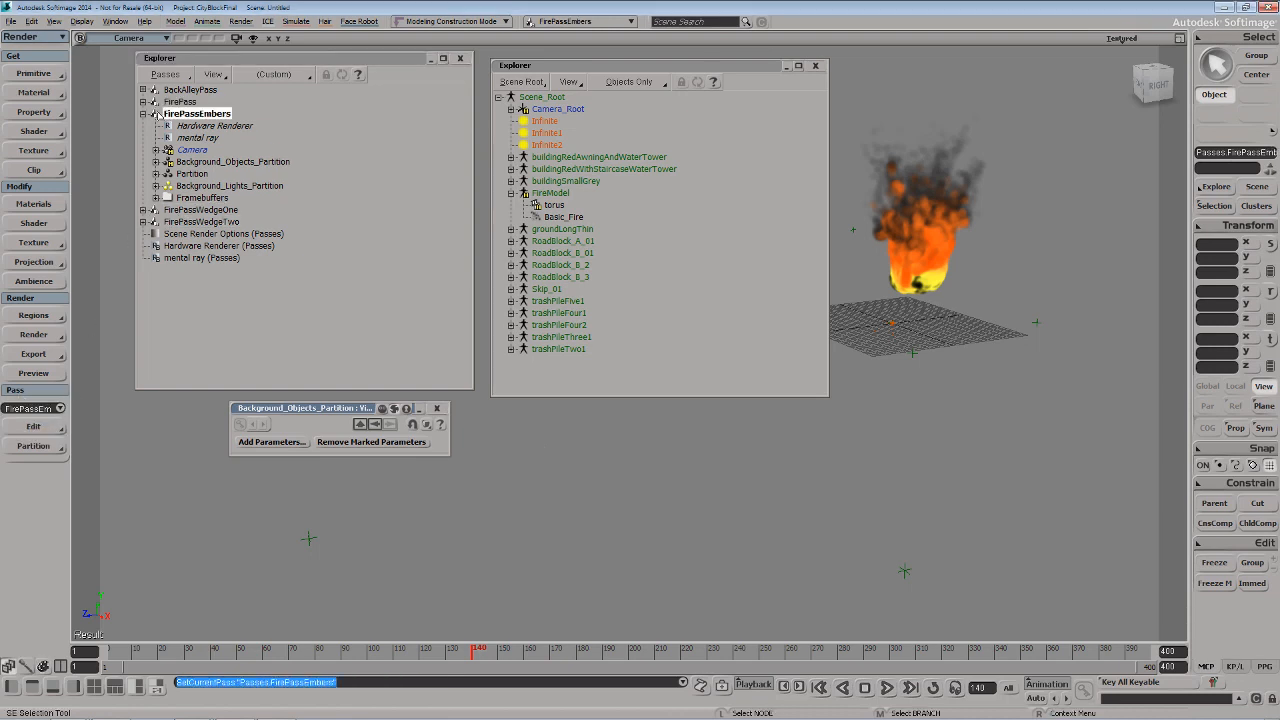
# Set the overridden emission rate to 150 in the FirePassEmbers fire partition's override and play the simulation
pyautogui.click(156, 173)
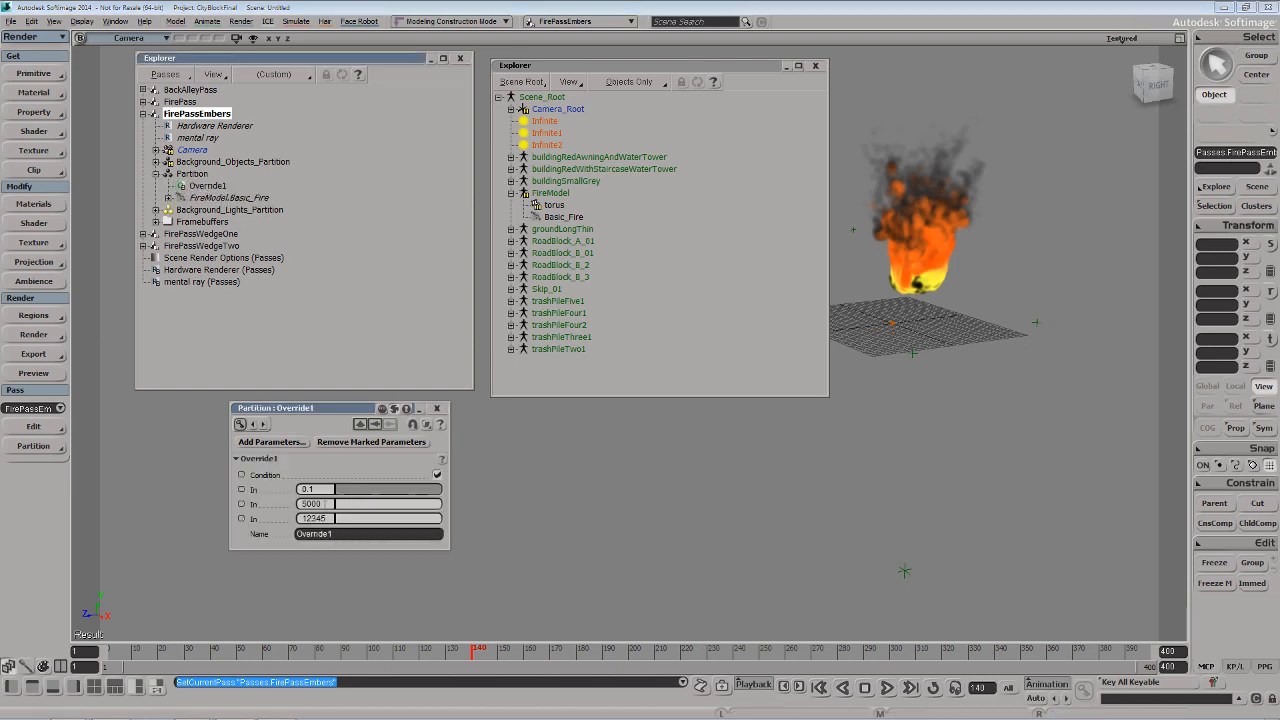
pyautogui.click(357, 507)
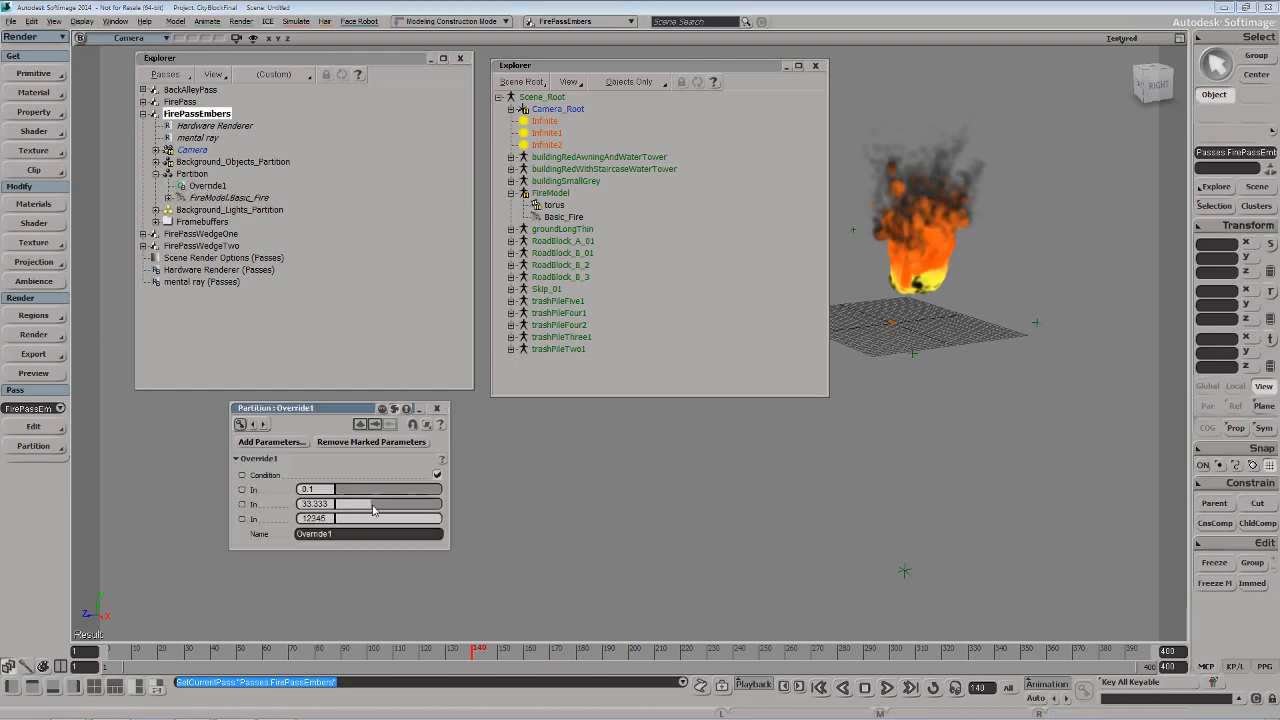
pyautogui.moveTo(373, 510); pyautogui.dragTo(379, 511)
pyautogui.write('150')
pyautogui.press('Return')
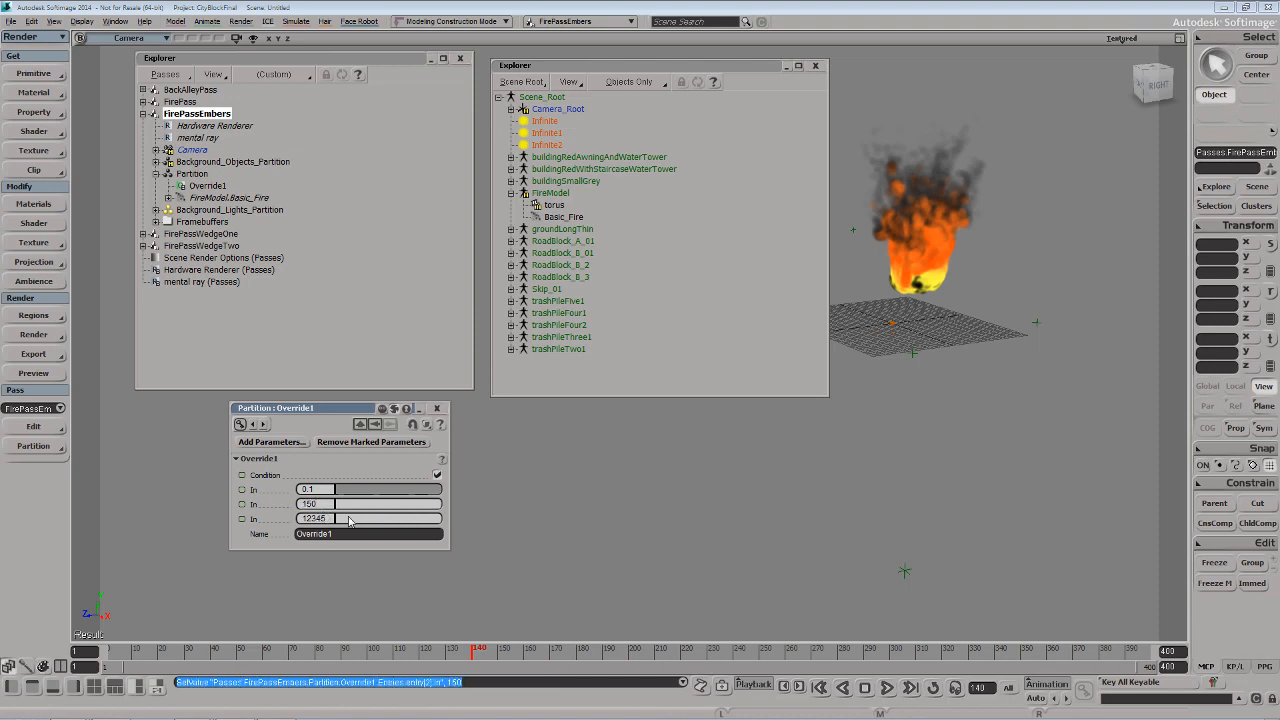
pyautogui.click(887, 690)
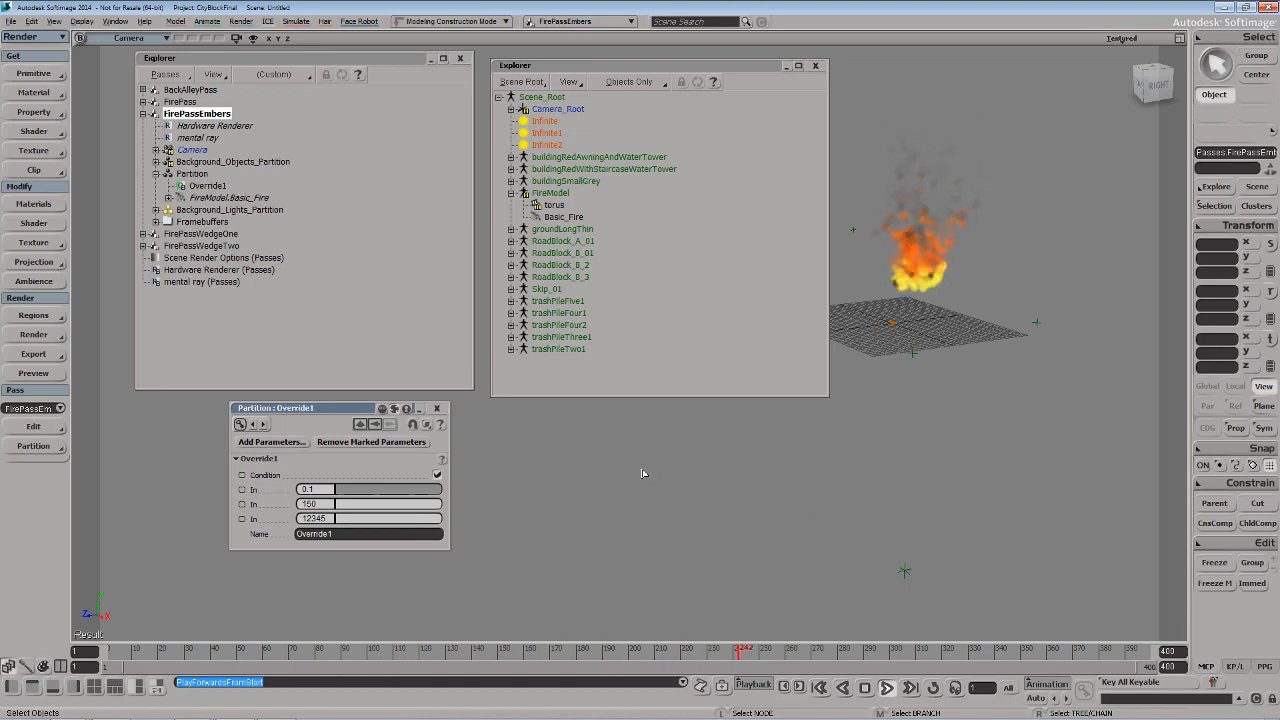
# Unhide the Background_Objects_Partition members in FirePassEmbers and play the simulation against the scene
pyautogui.click(214, 125)
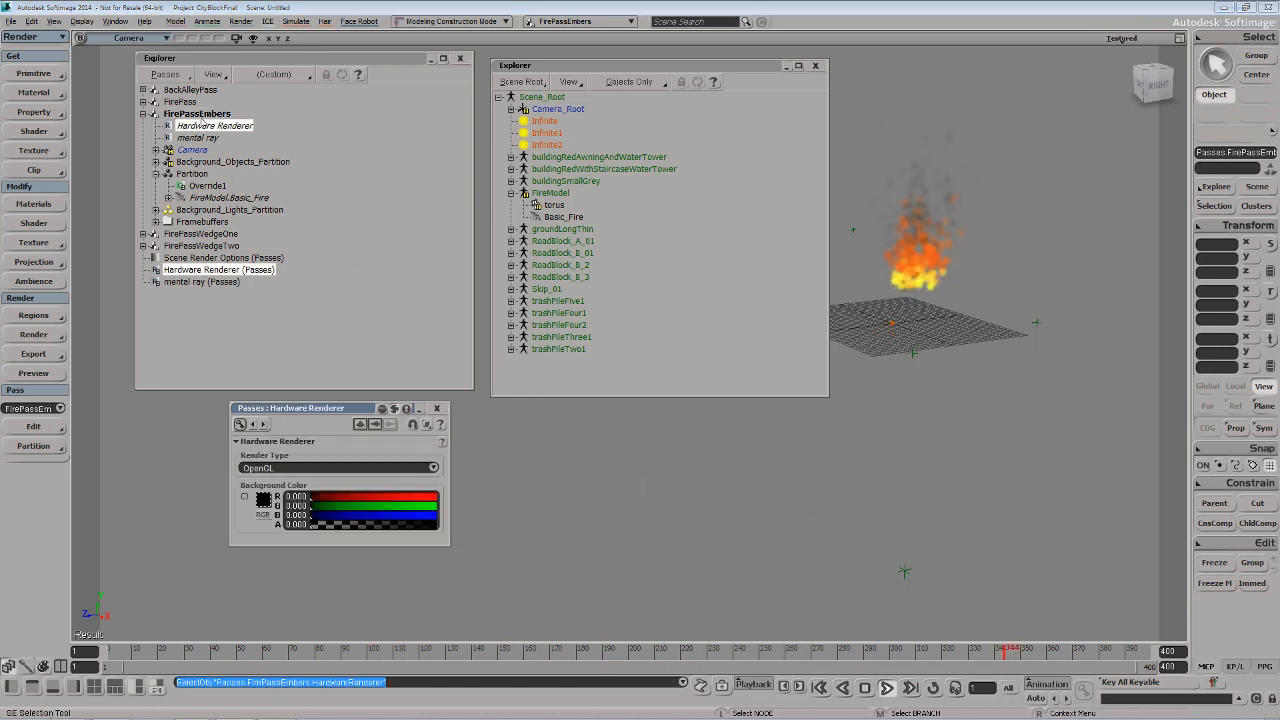
pyautogui.click(196, 163)
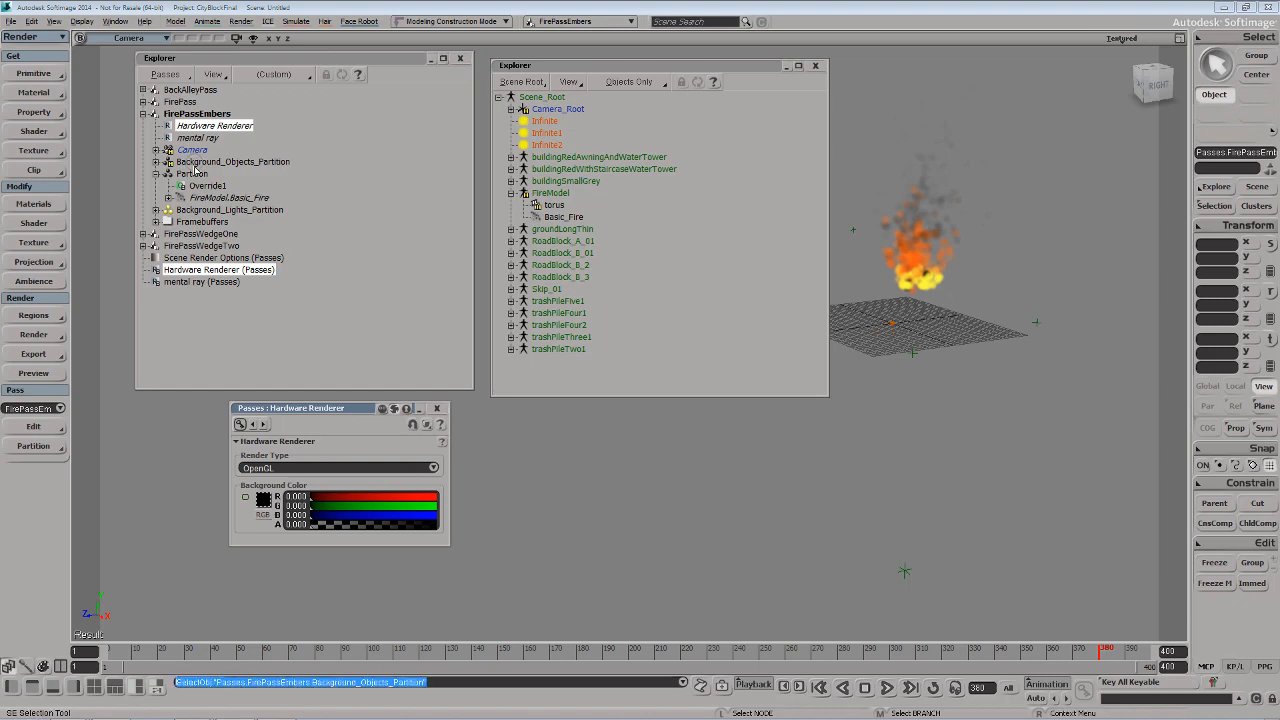
pyautogui.press('h')
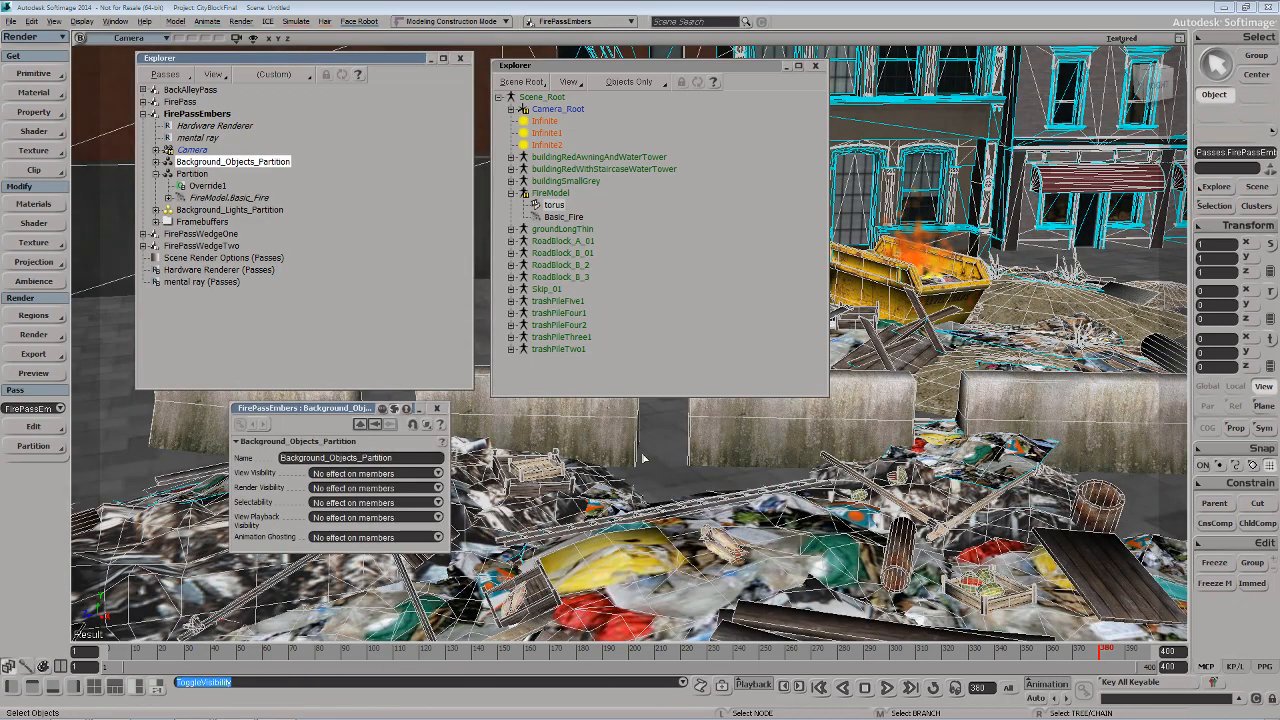
pyautogui.press('F10')
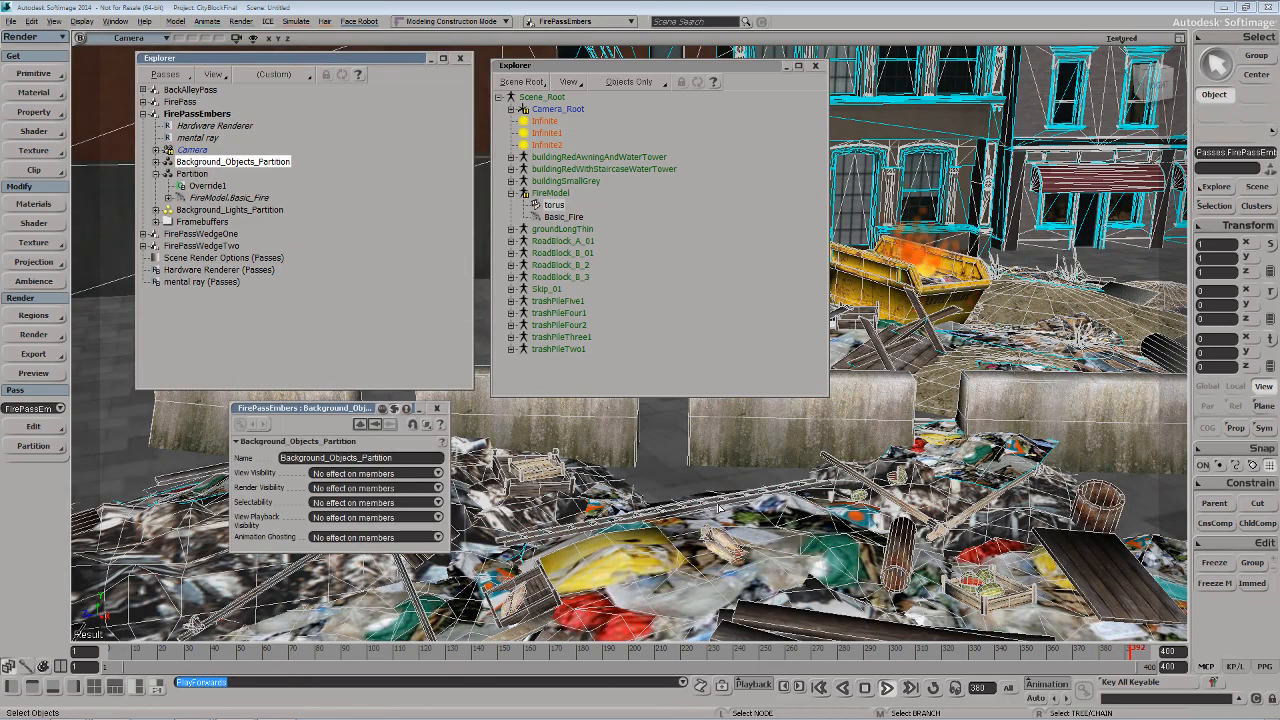
# Set the overridden particle size to 0.01 in the FirePassEmbers fire partition's override and stop the playback
pyautogui.click(186, 186)
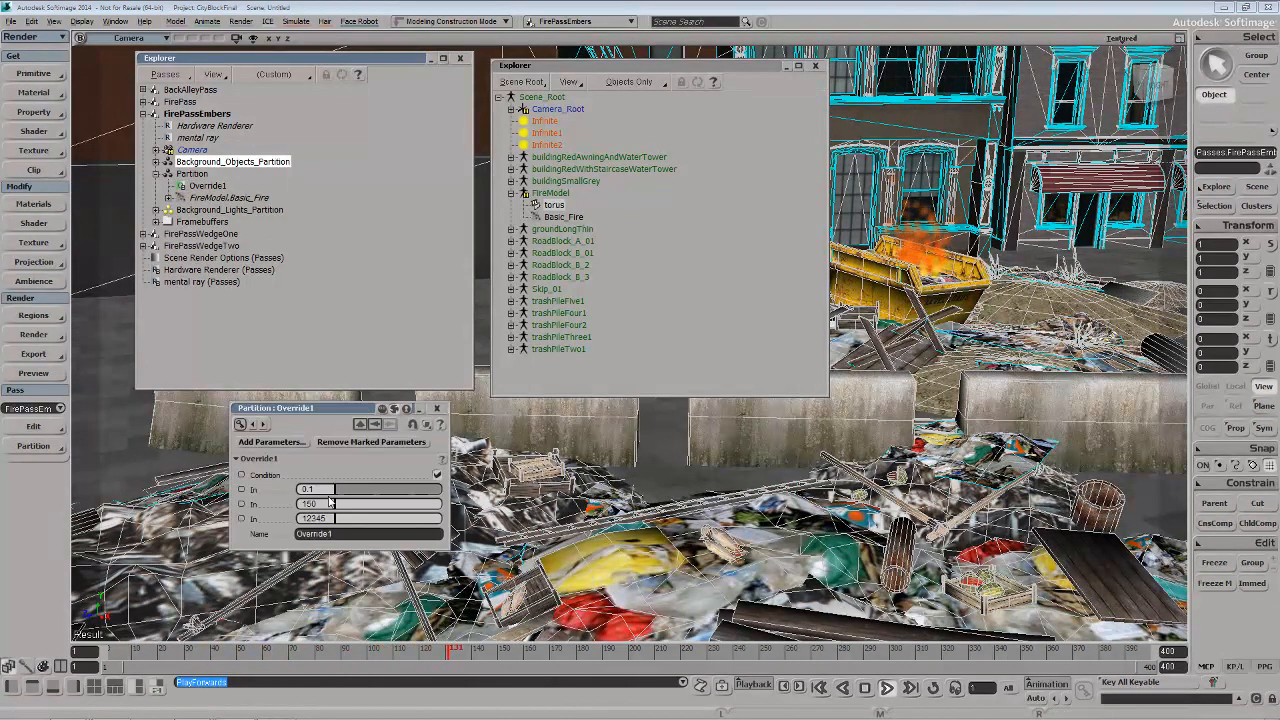
pyautogui.doubleClick(326, 489)
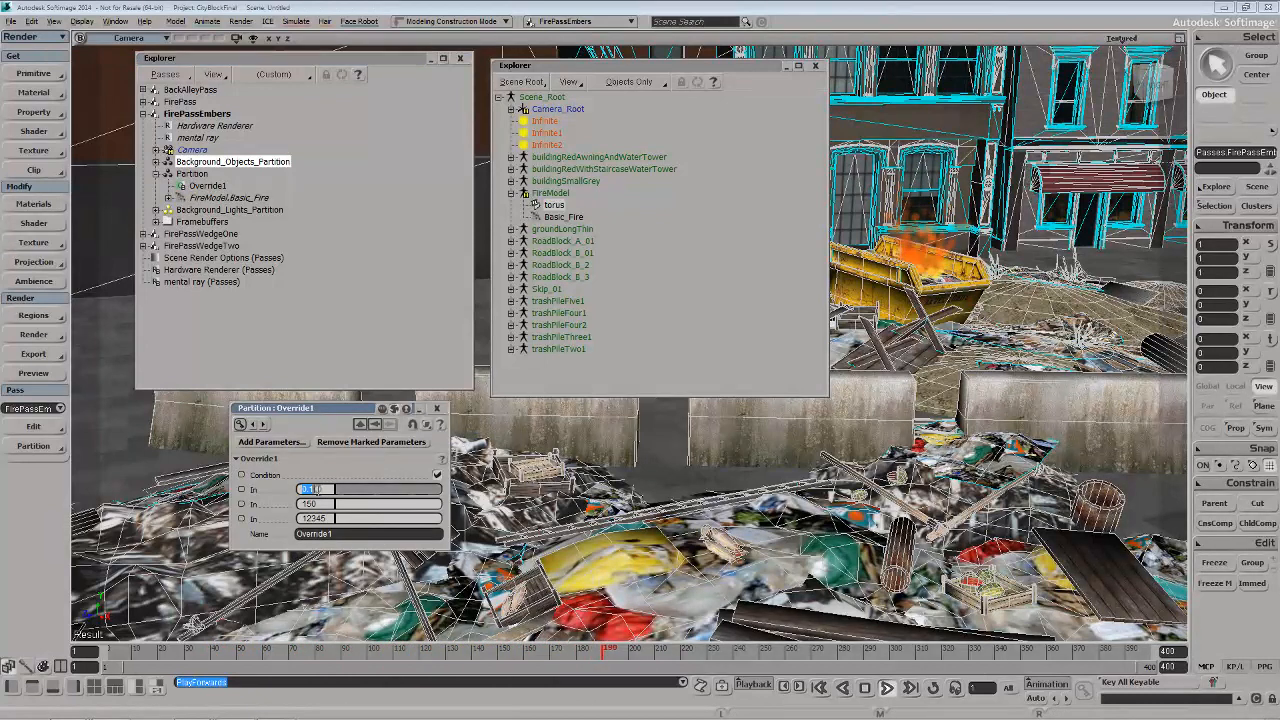
pyautogui.write('0.01')
pyautogui.press('Return')
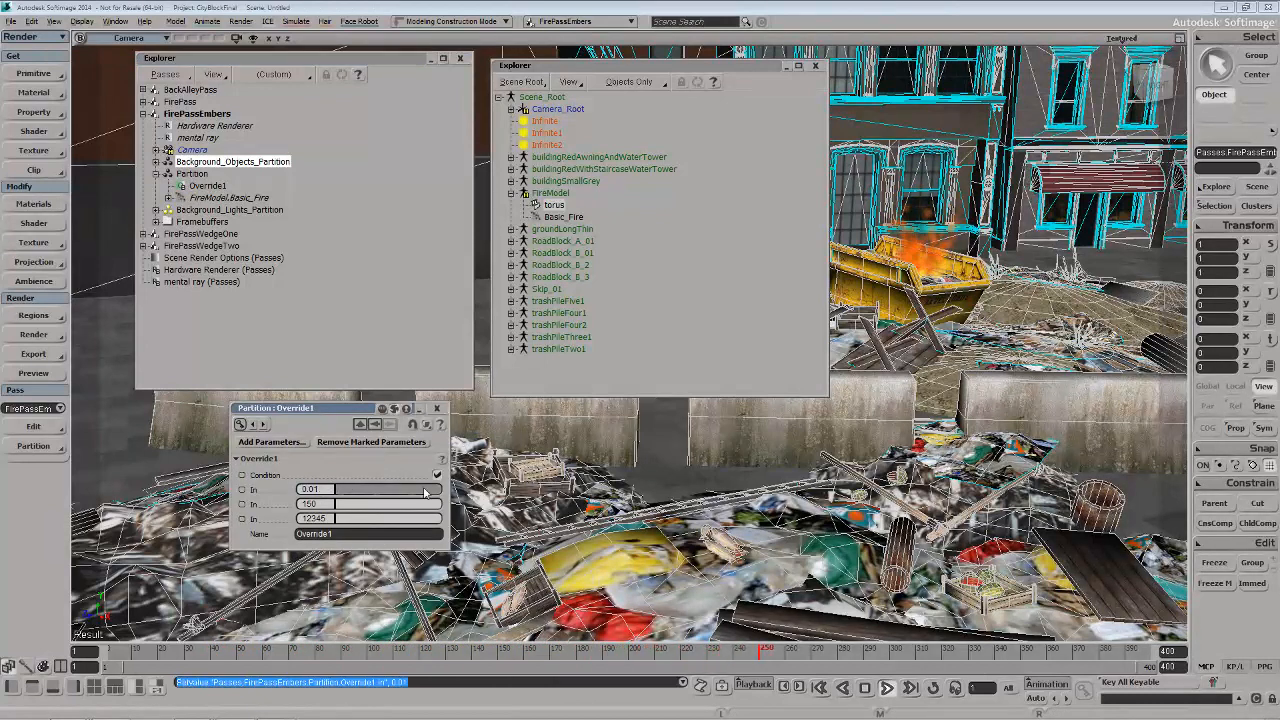
pyautogui.click(885, 688)
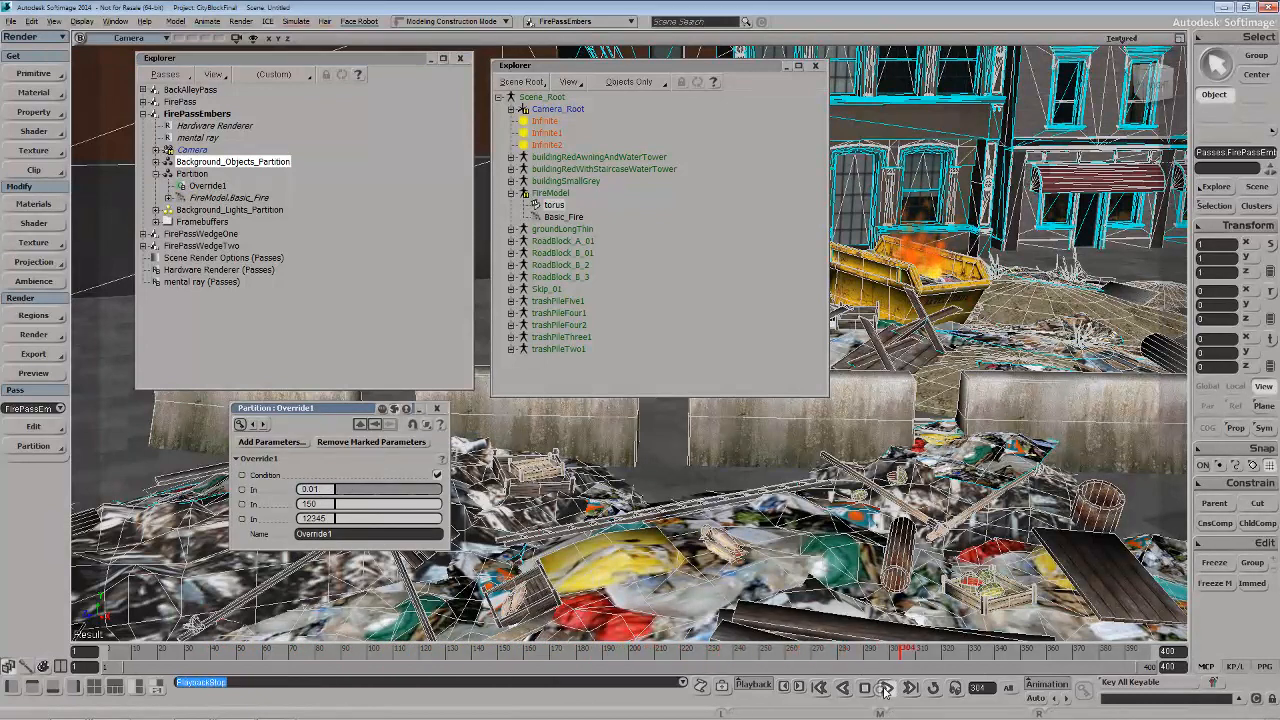
# Play the FirePassEmbers simulation from the start against the scene and stop the playback
pyautogui.click(885, 688)
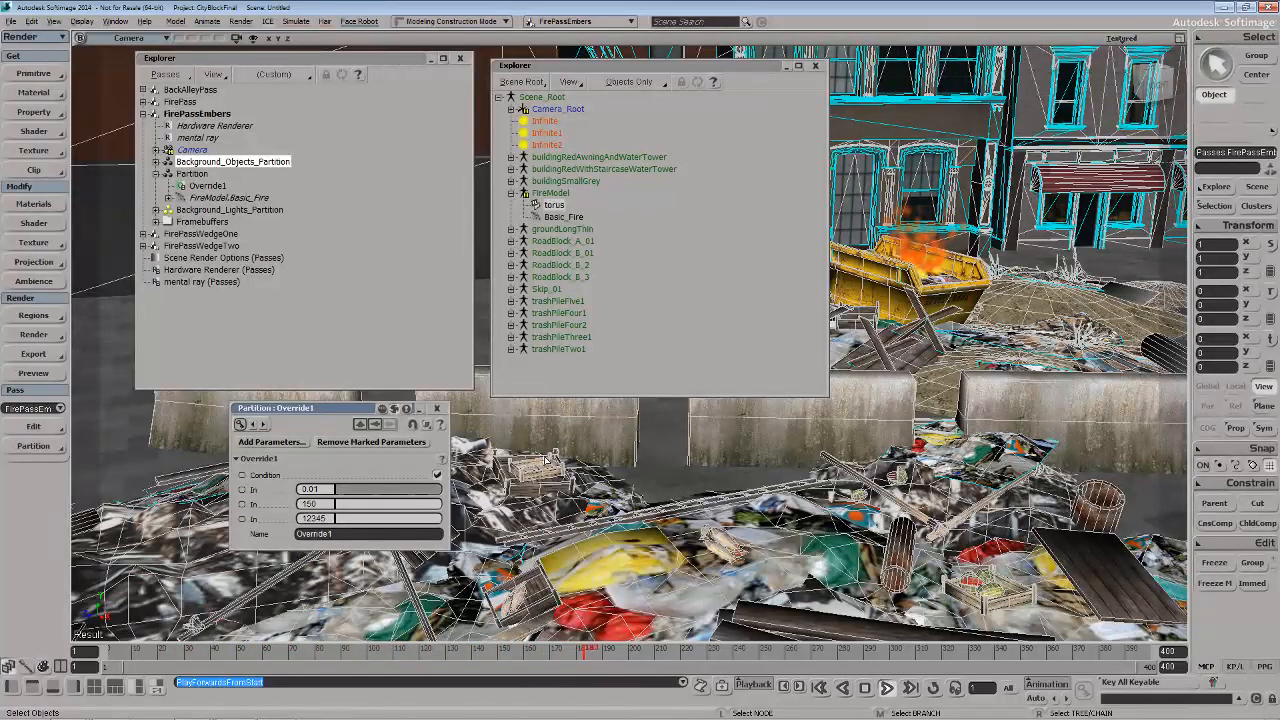
pyautogui.press('Escape')
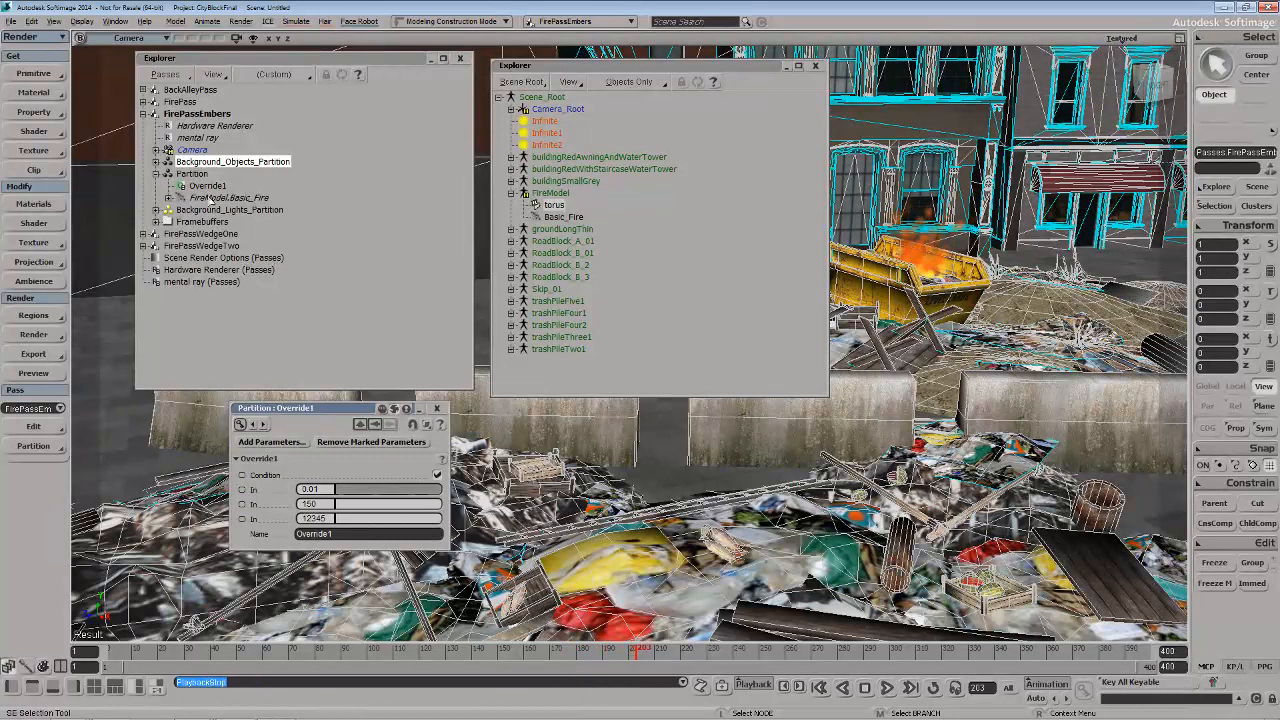
# Make FirePassWedgeOne the current render pass, play its fire simulation from the start and close the embers override's properties
pyautogui.click(60, 408)
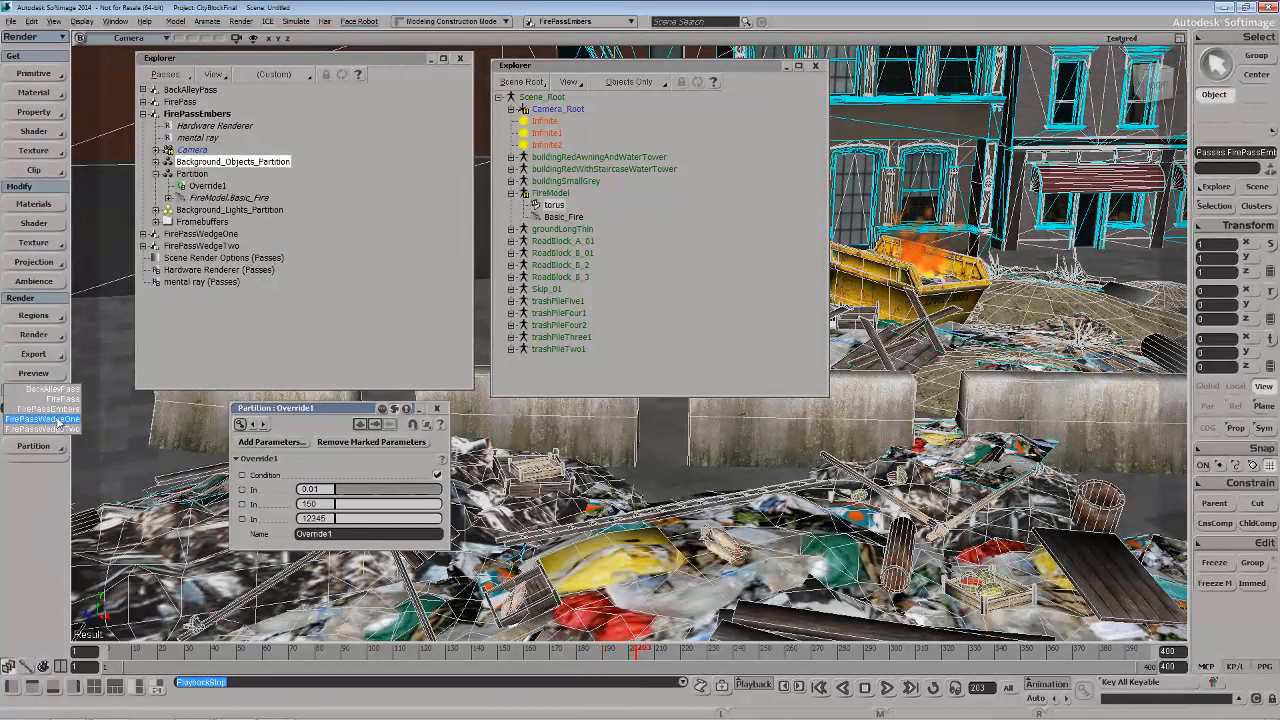
pyautogui.click(57, 421)
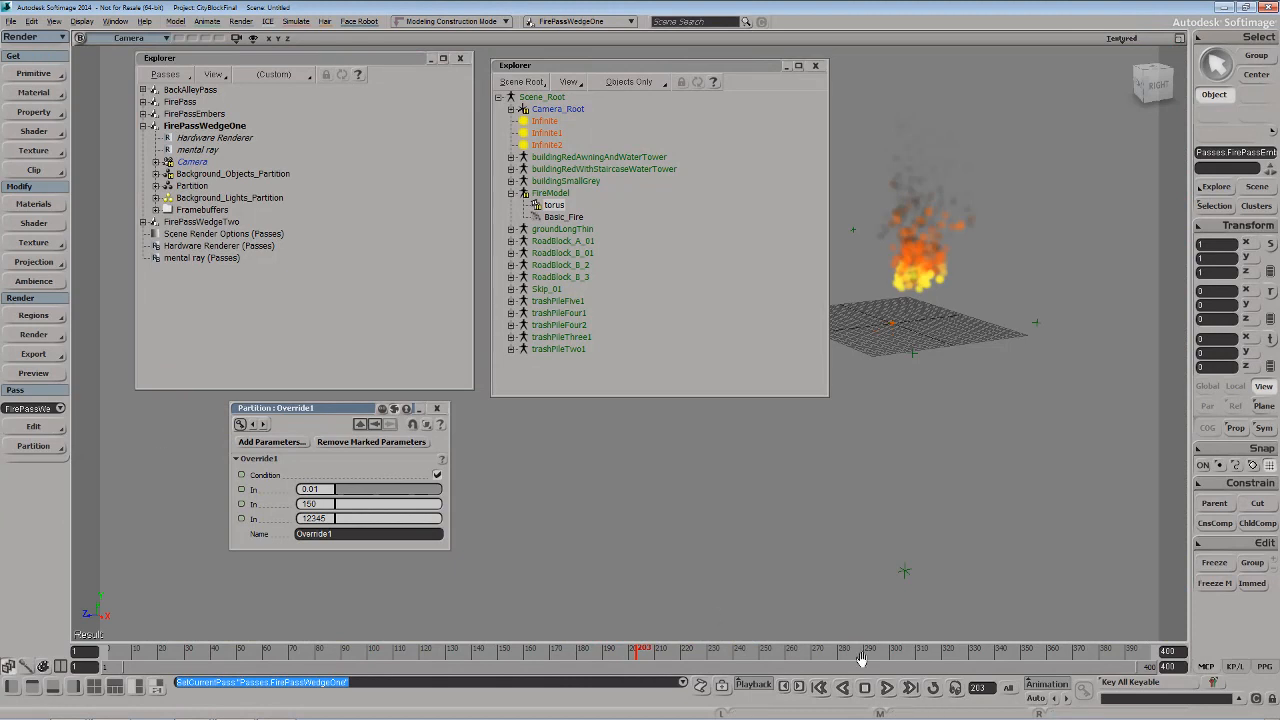
pyautogui.click(884, 688)
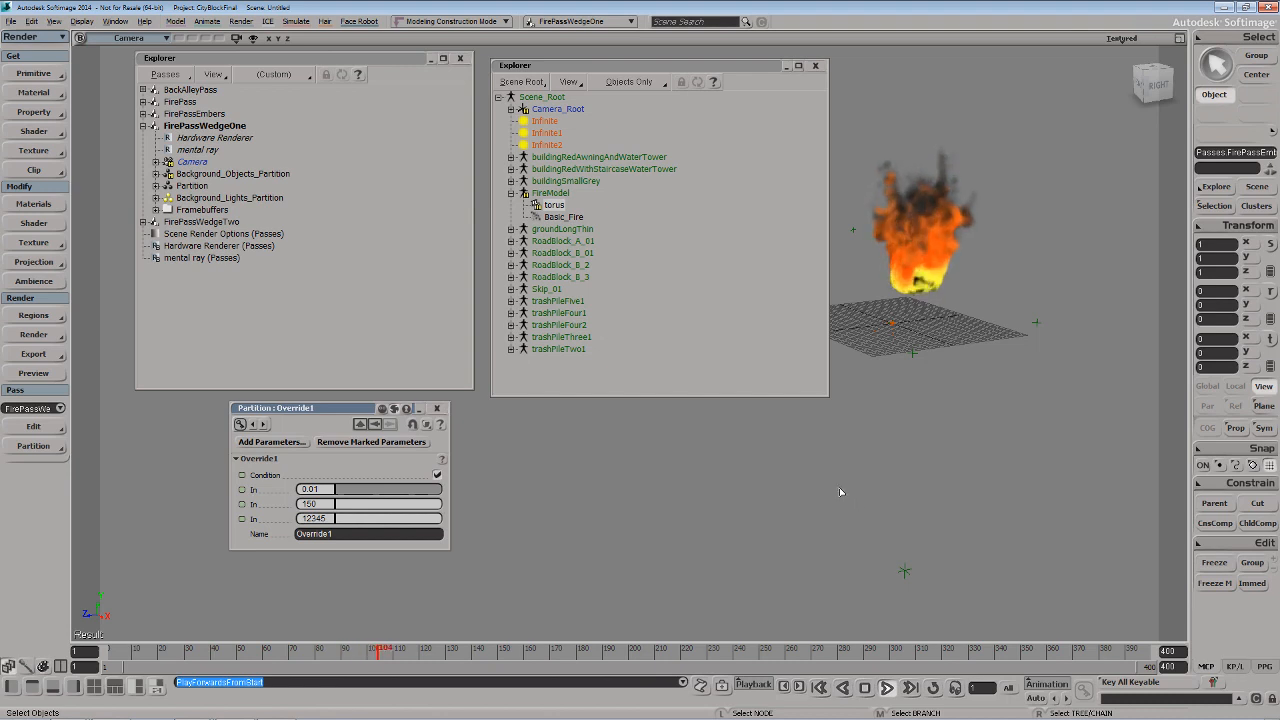
pyautogui.click(437, 408)
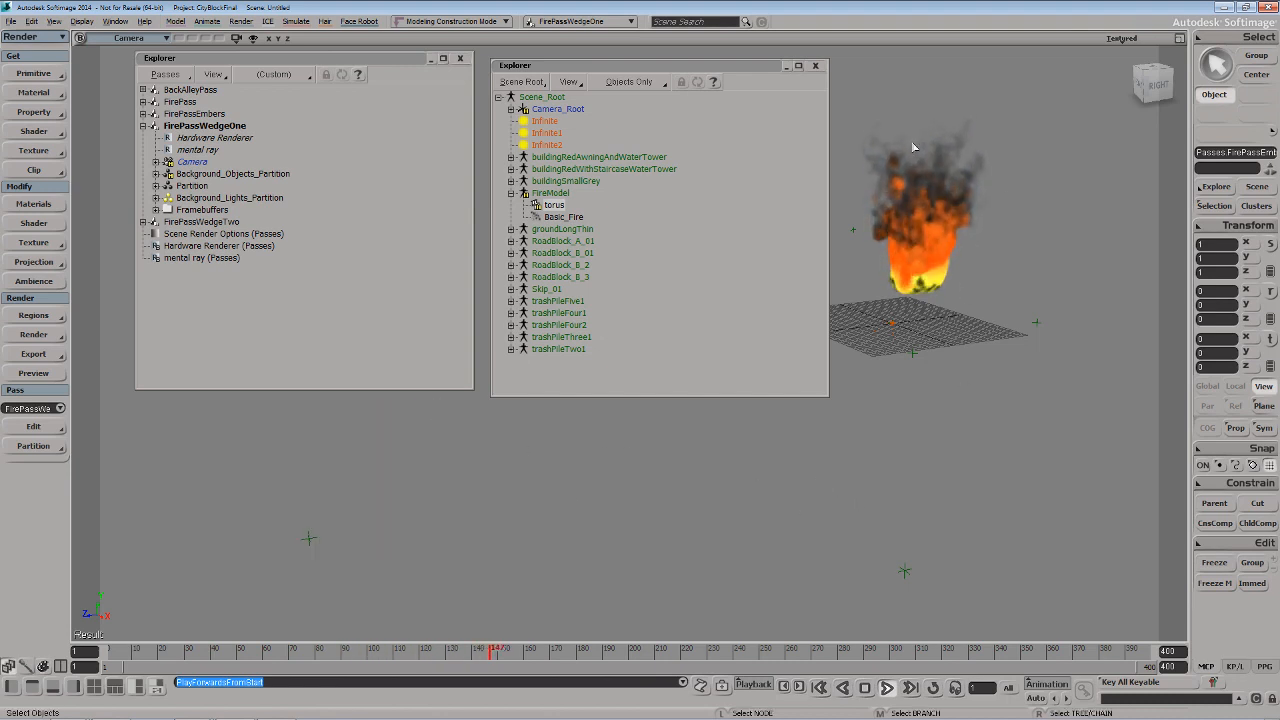
# Set the overridden seed to 33 in the FirePassWedgeOne fire partition's override and replay the simulation from the start
pyautogui.click(156, 186)
pyautogui.click(183, 197)
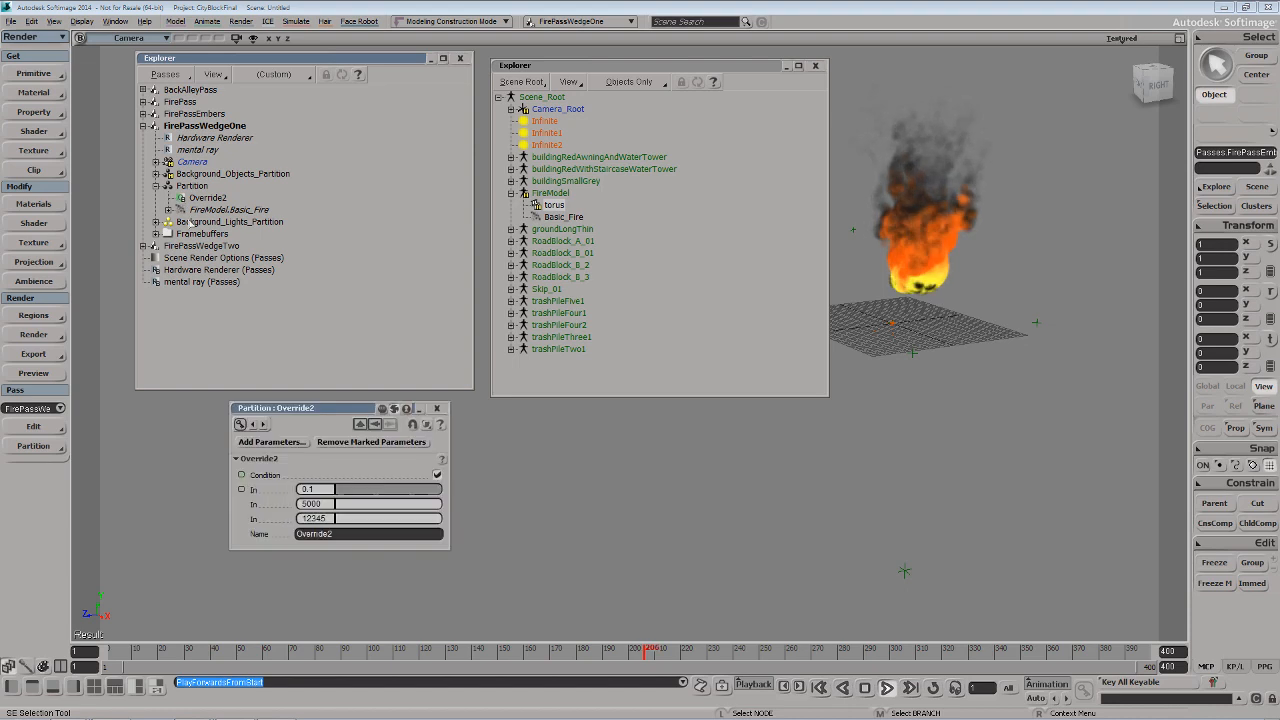
pyautogui.moveTo(340, 408); pyautogui.dragTo(314, 336)
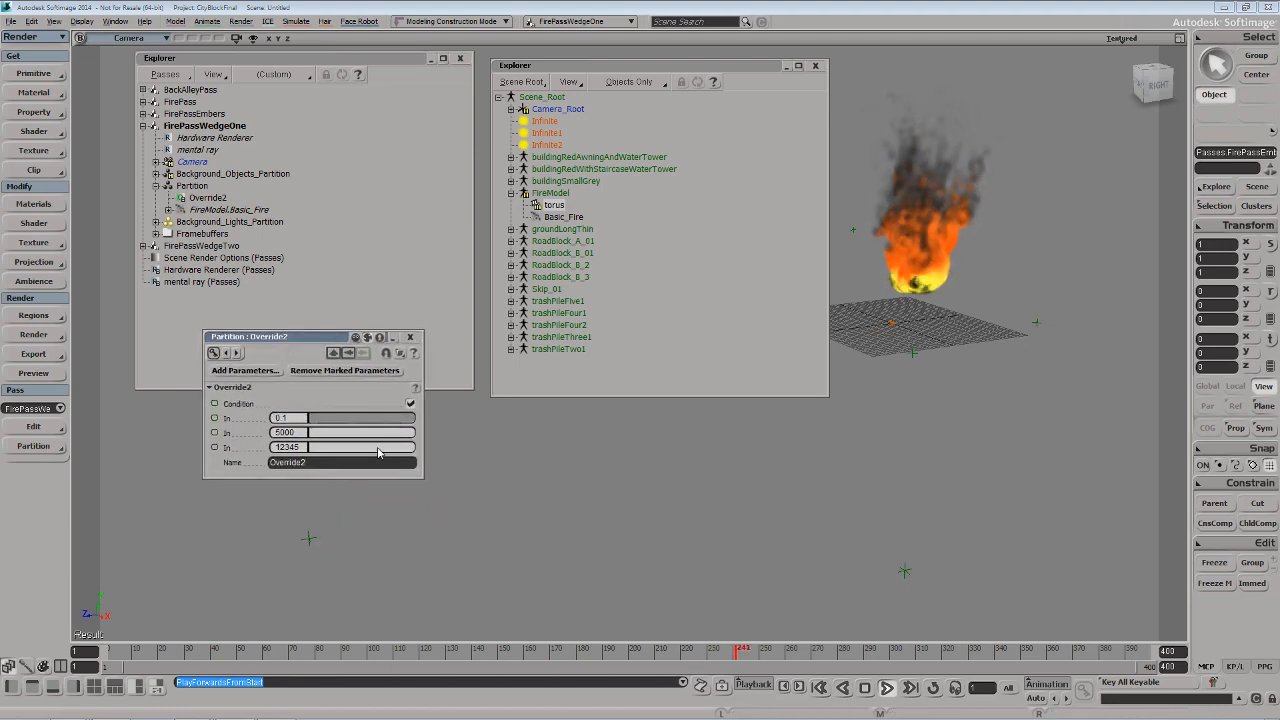
pyautogui.moveTo(378, 449); pyautogui.dragTo(343, 449)
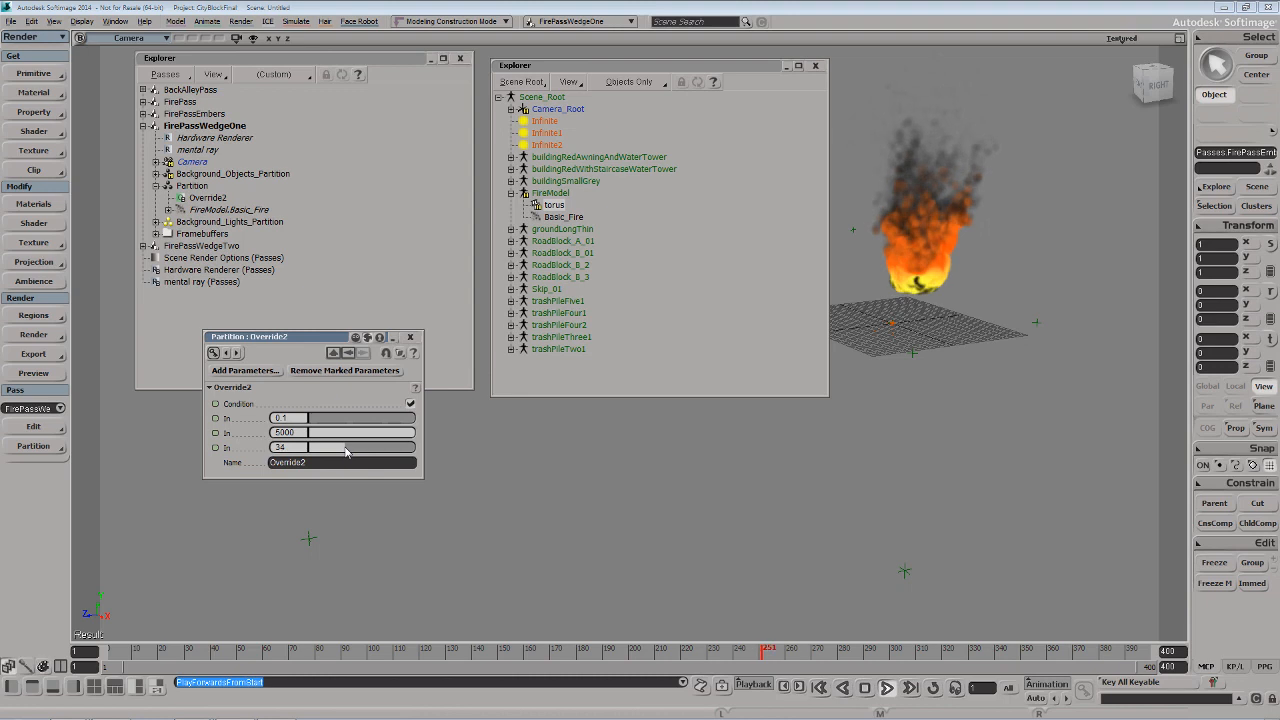
pyautogui.click(886, 688)
pyautogui.click(886, 688)
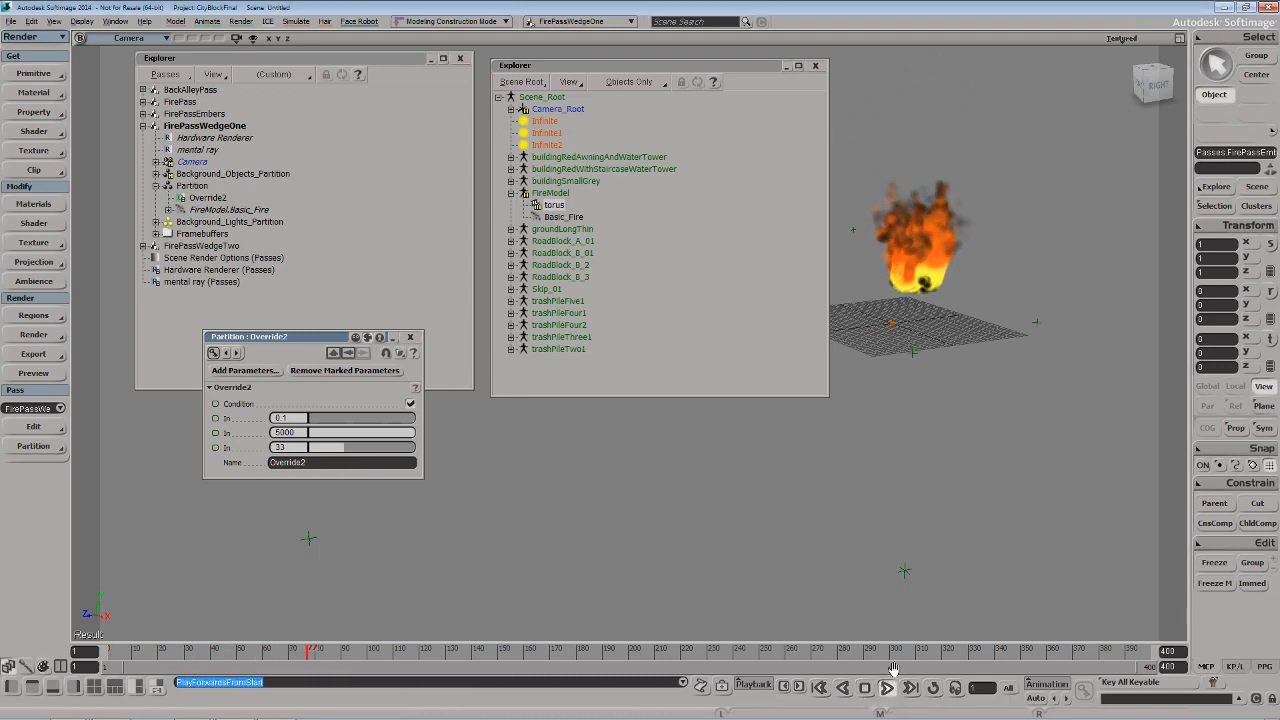
pyautogui.click(886, 688)
pyautogui.click(410, 337)
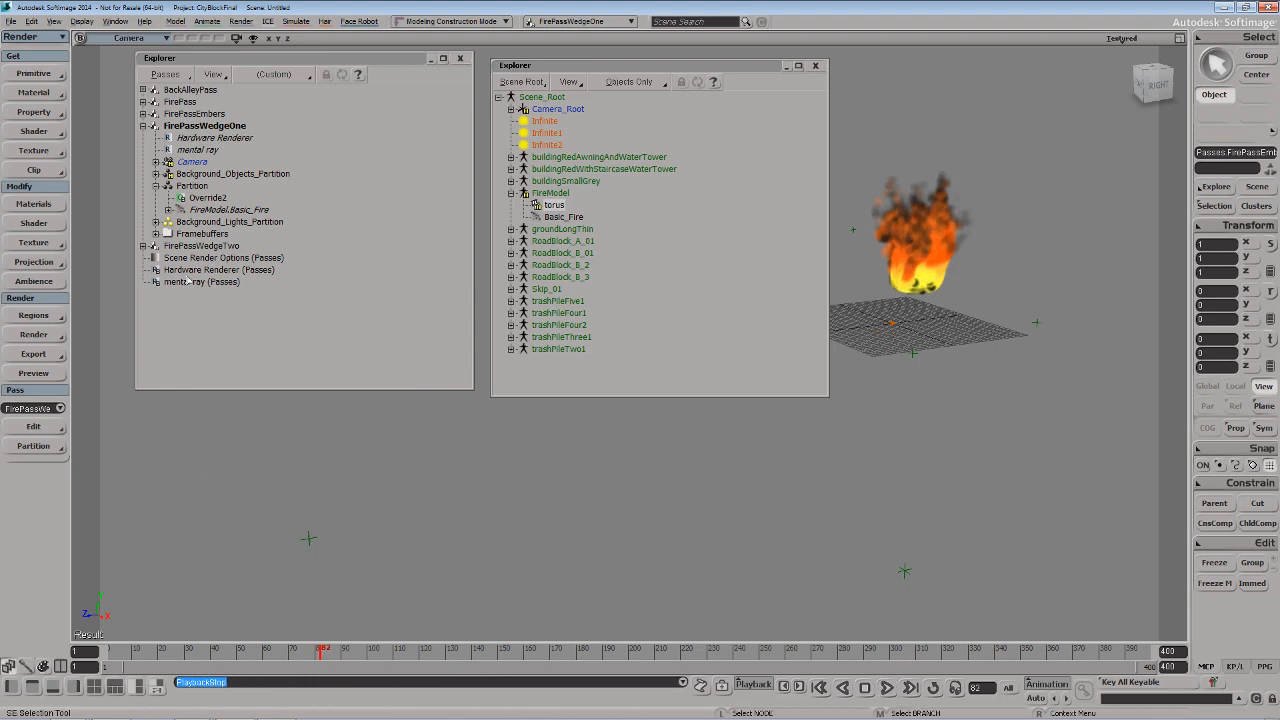
# Make FirePassWedgeTwo the current render pass and set its fire partition override to emission rate 15000 and seed 19
pyautogui.click(60, 408)
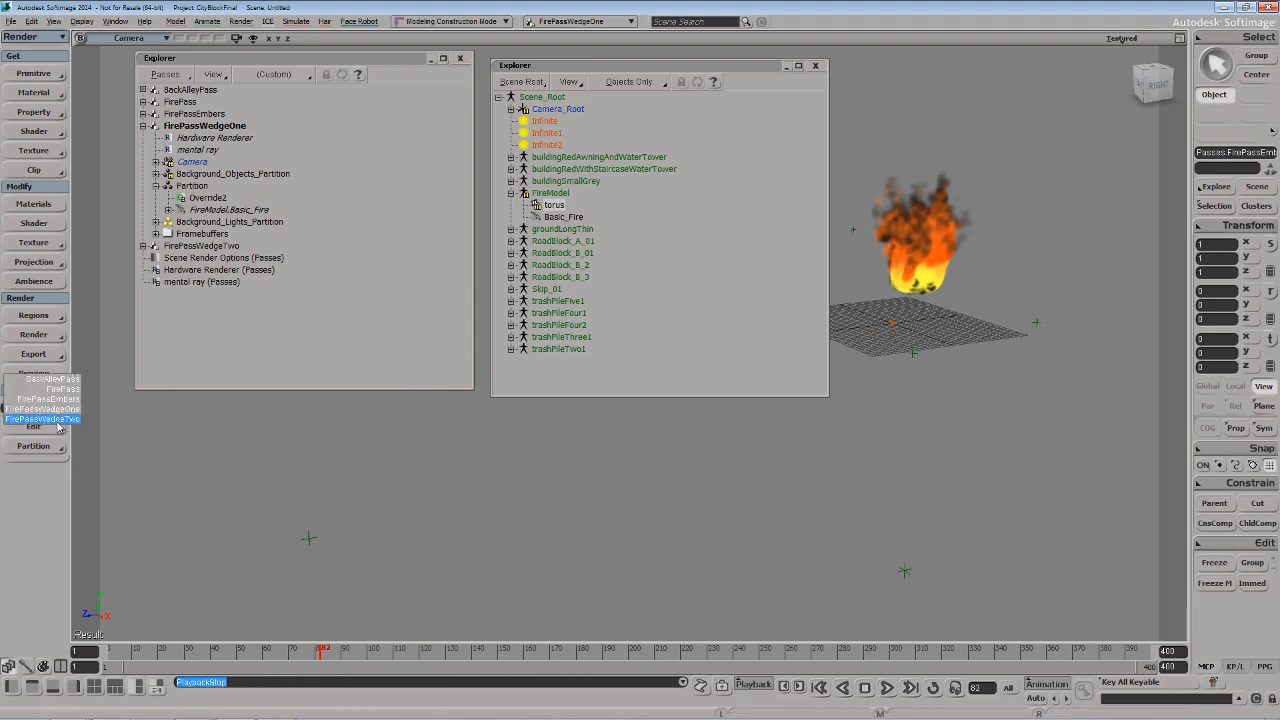
pyautogui.click(60, 426)
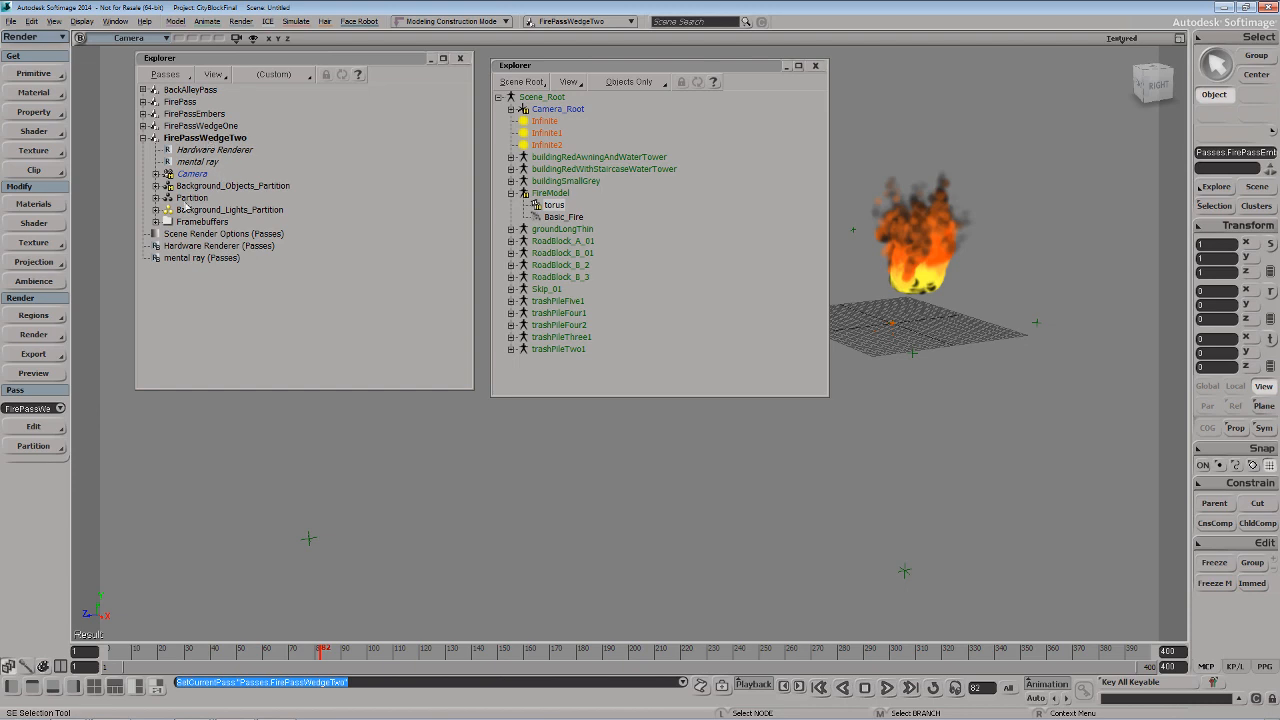
pyautogui.click(156, 198)
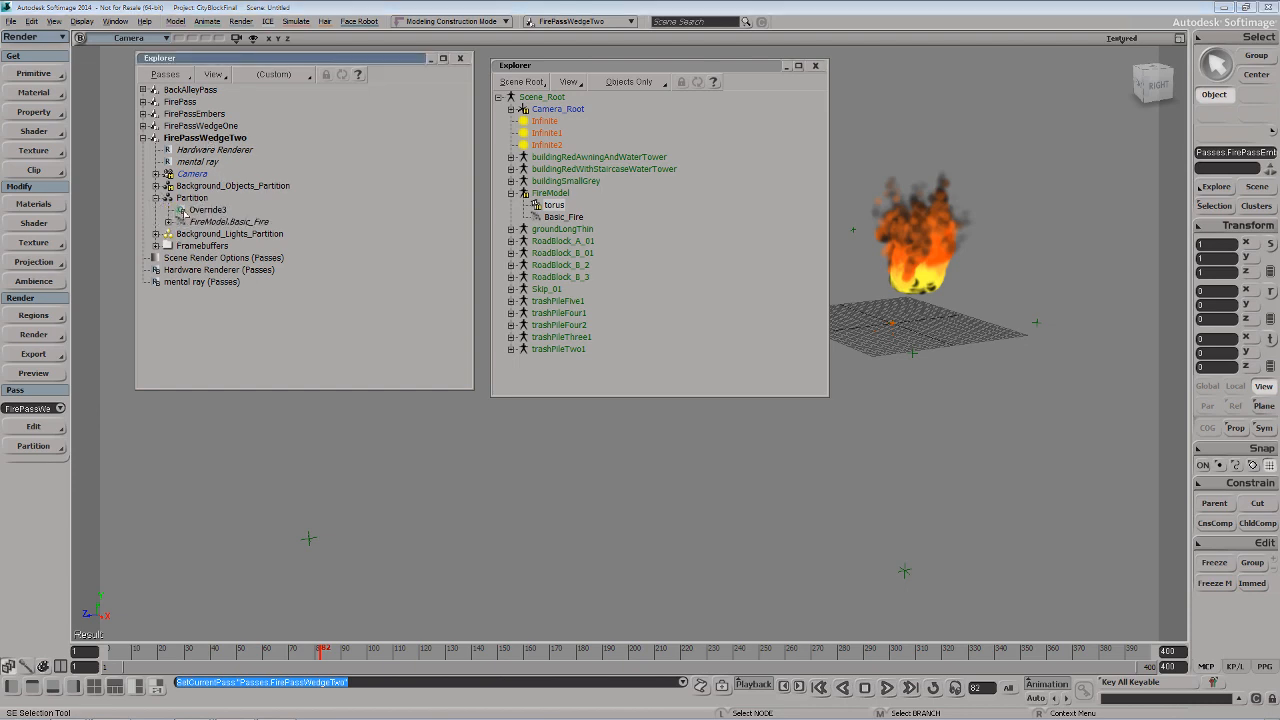
pyautogui.click(183, 211)
pyautogui.click(330, 450)
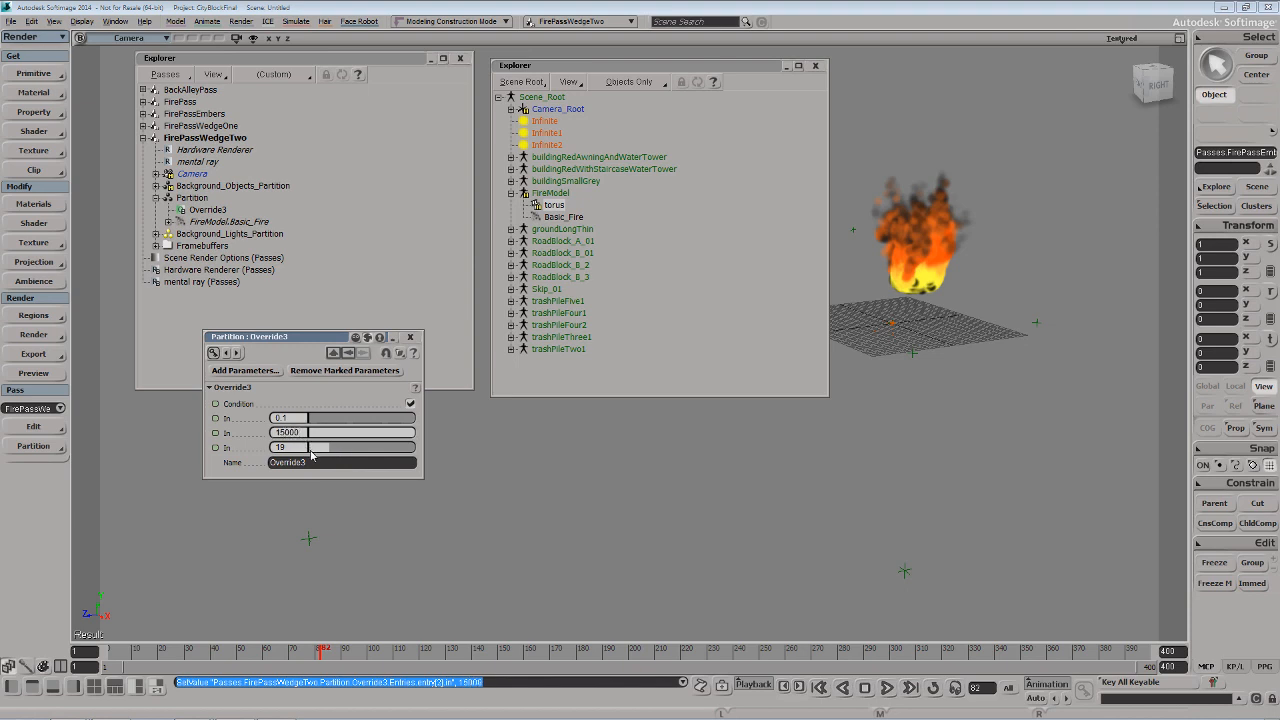
# Return to frame 1 and unhide the Background_Objects_Partition members in FirePassWedgeTwo
pyautogui.click(110, 652)
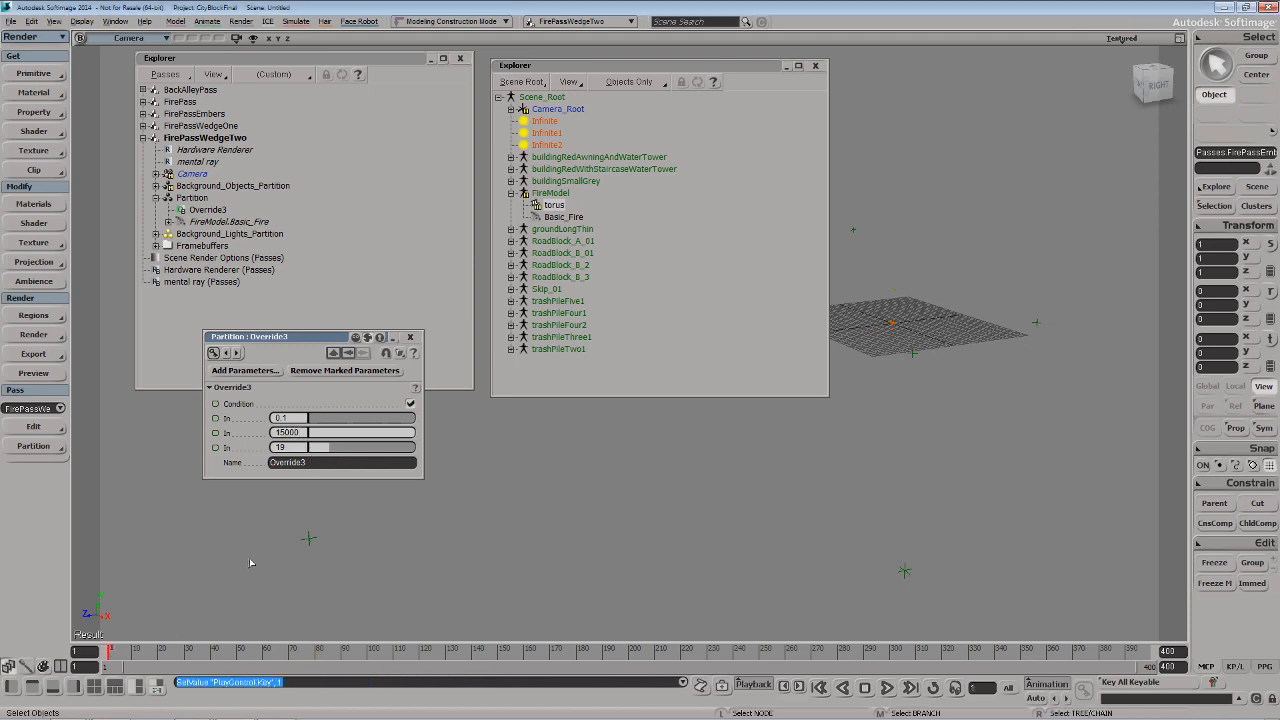
pyautogui.click(207, 188)
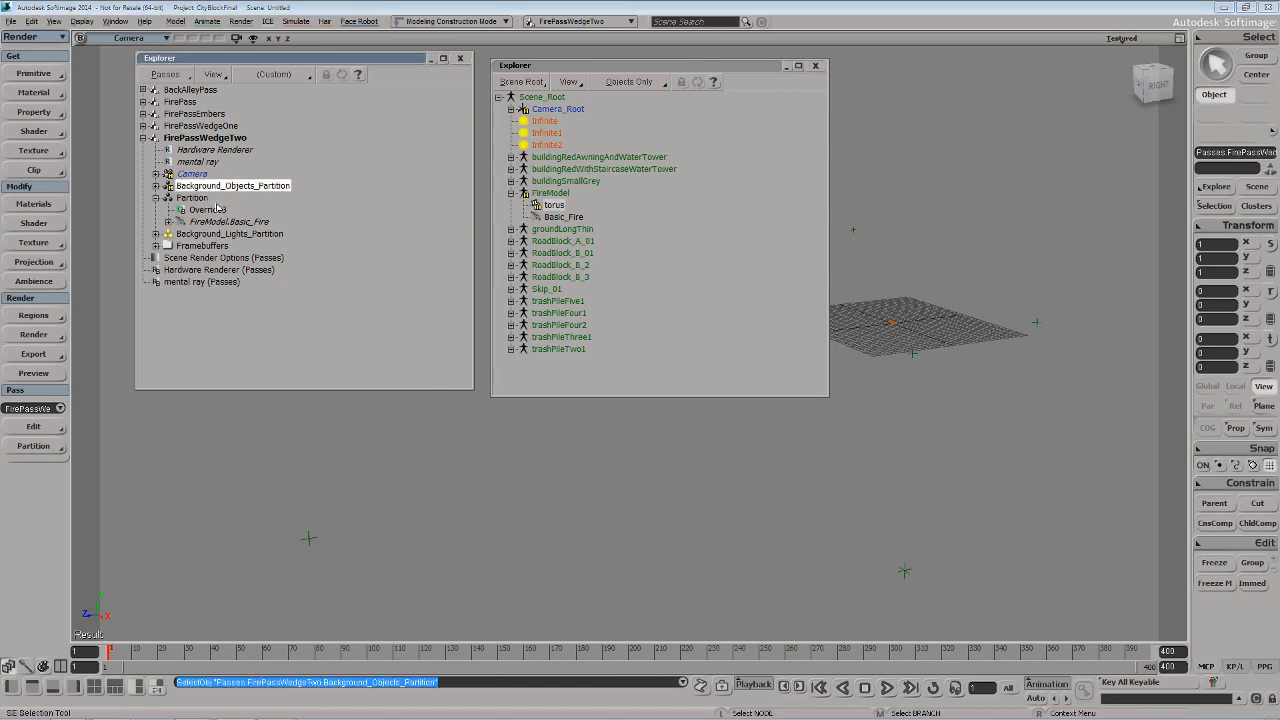
pyautogui.press('h')
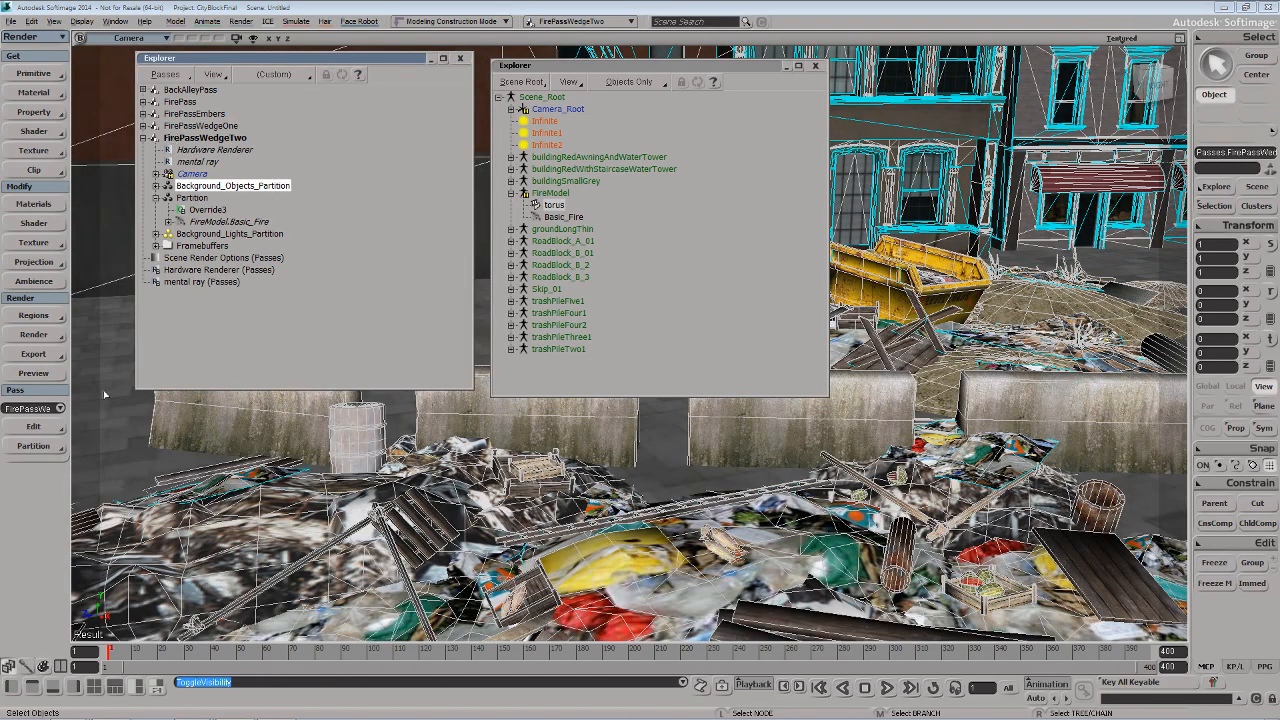
# Make FirePassWedgeOne the current render pass and unhide its Background_Objects_Partition members
pyautogui.click(58, 408)
pyautogui.click(45, 399)
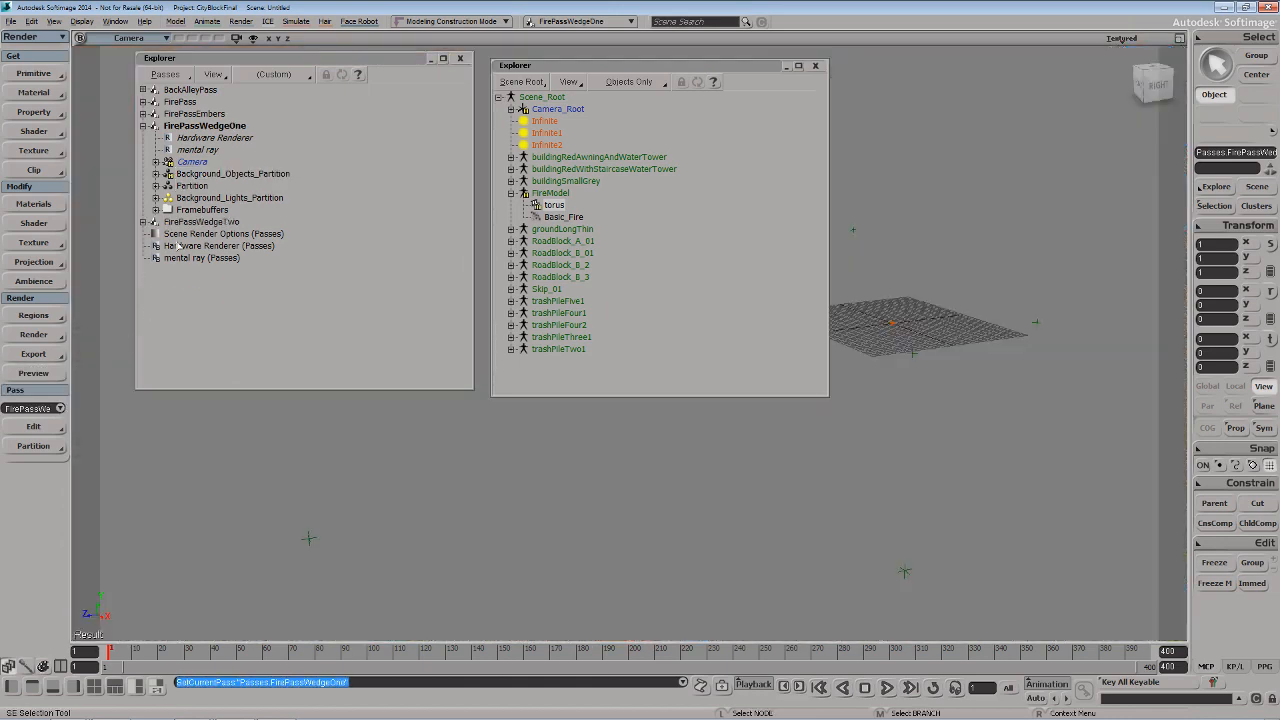
pyautogui.click(184, 174)
pyautogui.press('h')
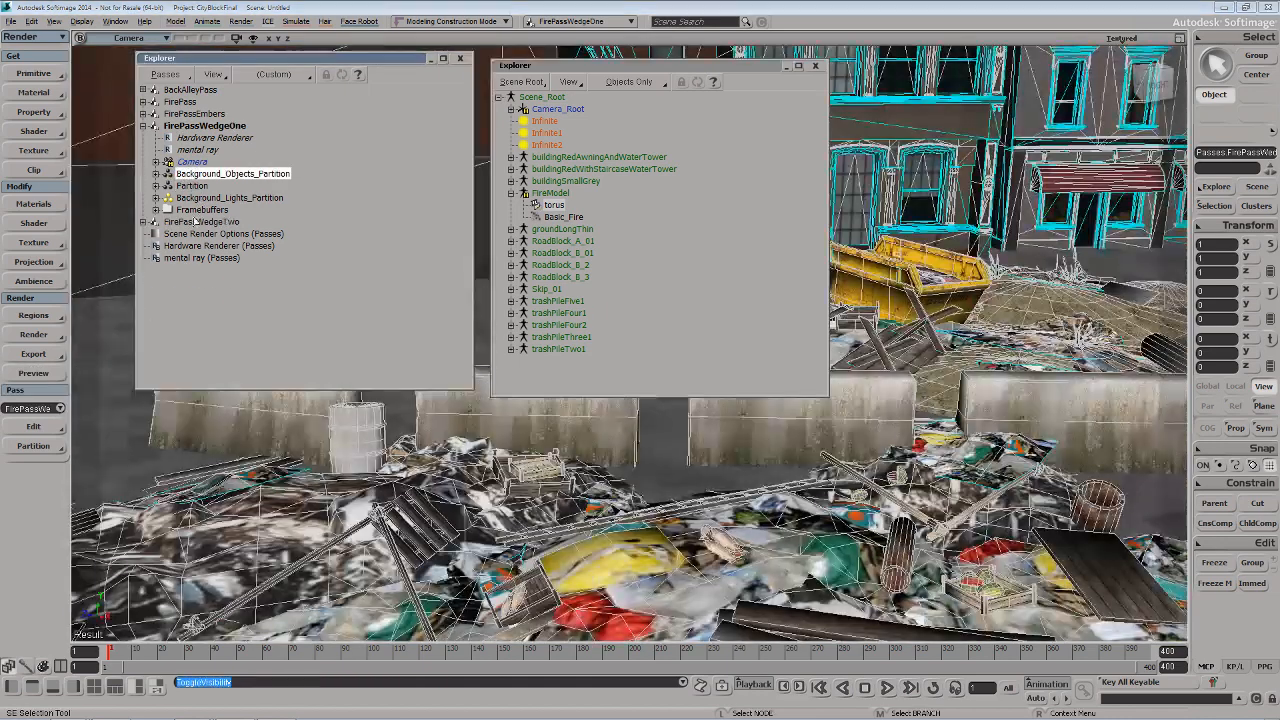
# Make FirePassEmbers the current render pass and play its simulation against the scene
pyautogui.click(61, 409)
pyautogui.click(40, 387)
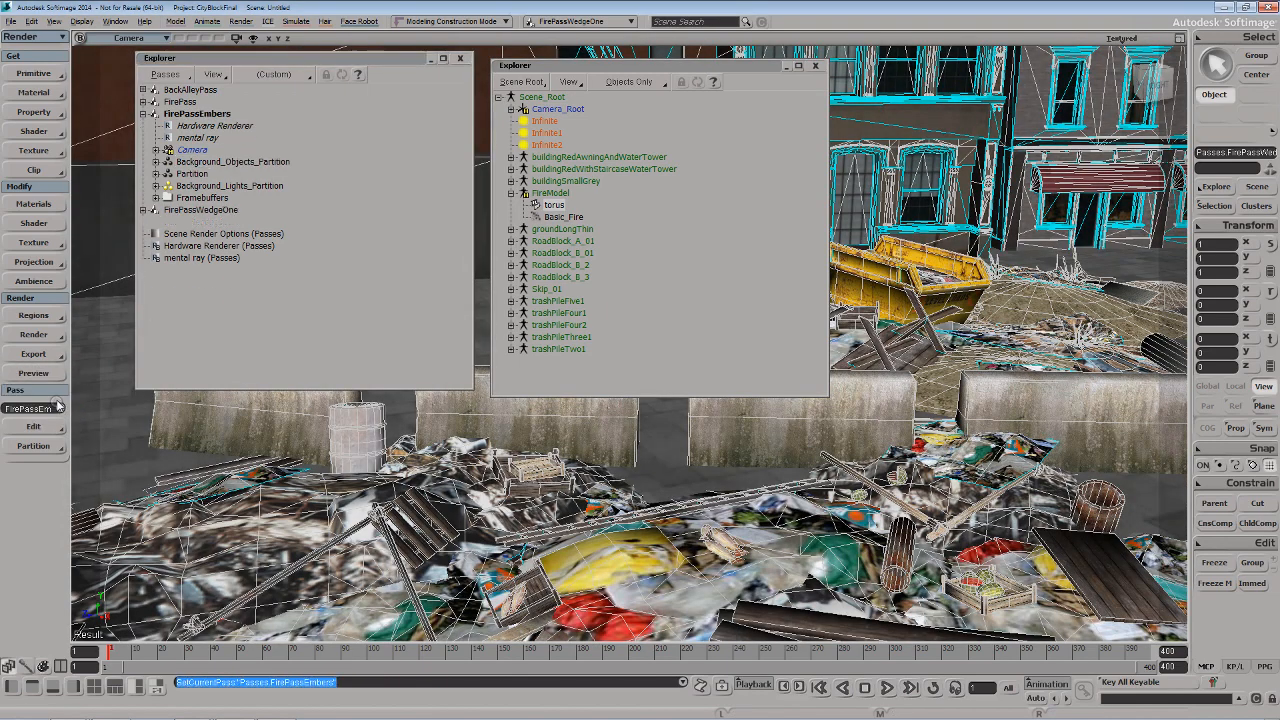
pyautogui.hotkey('alt', '.')
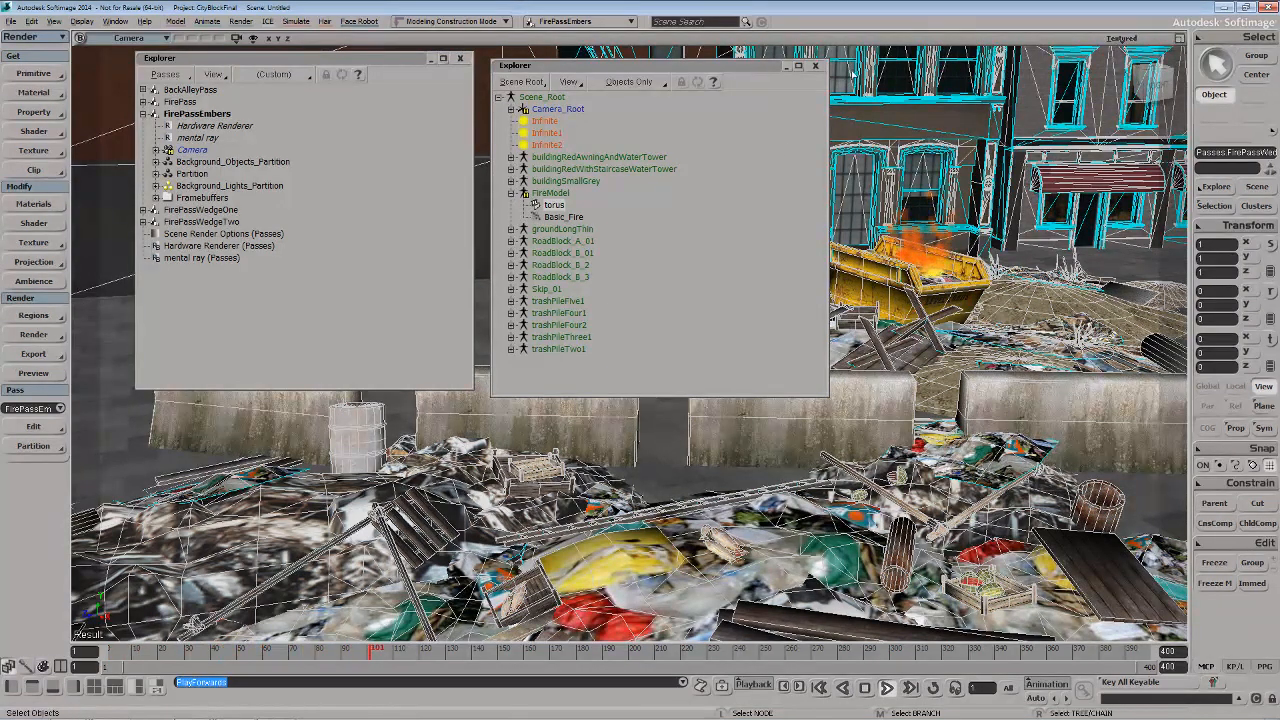
# Close the scene root Explorer and reframe the camera view on the burning yellow skip with the surrounding street
pyautogui.click(815, 66)
pyautogui.press('z')
pyautogui.moveTo(757, 273); pyautogui.dragTo(806, 396, button='middle')
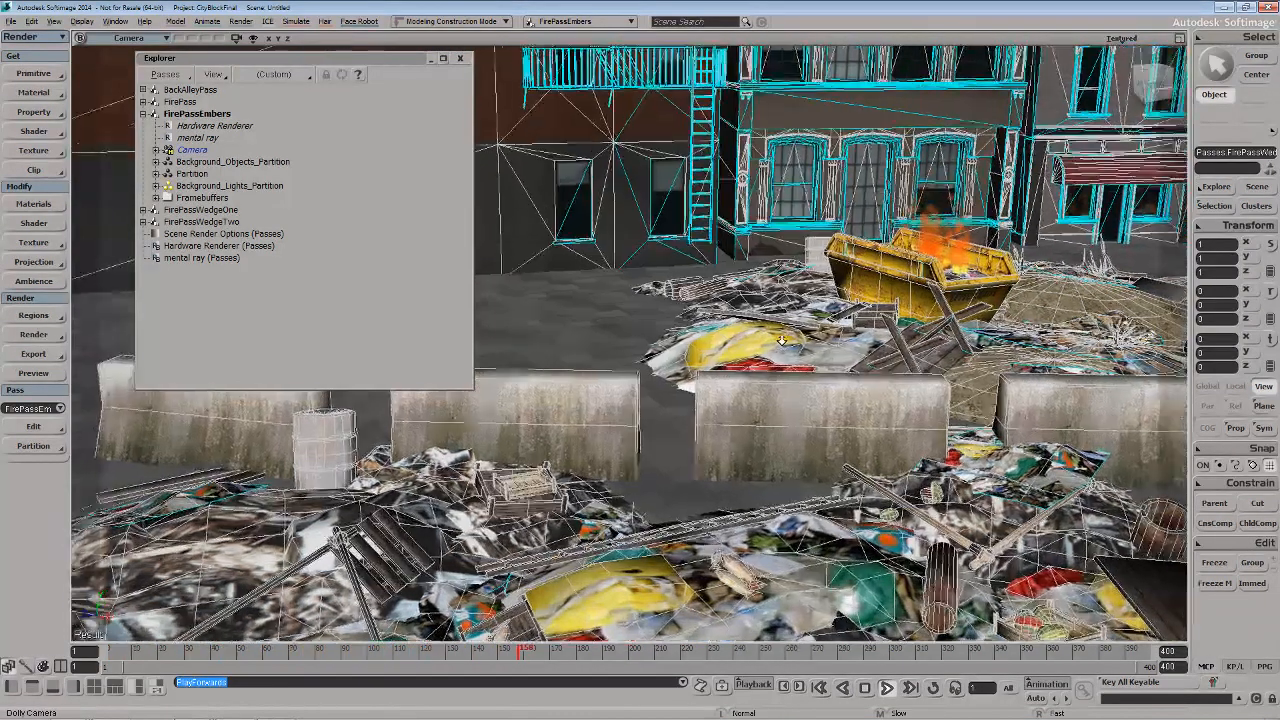
pyautogui.moveTo(806, 396); pyautogui.dragTo(531, 514)
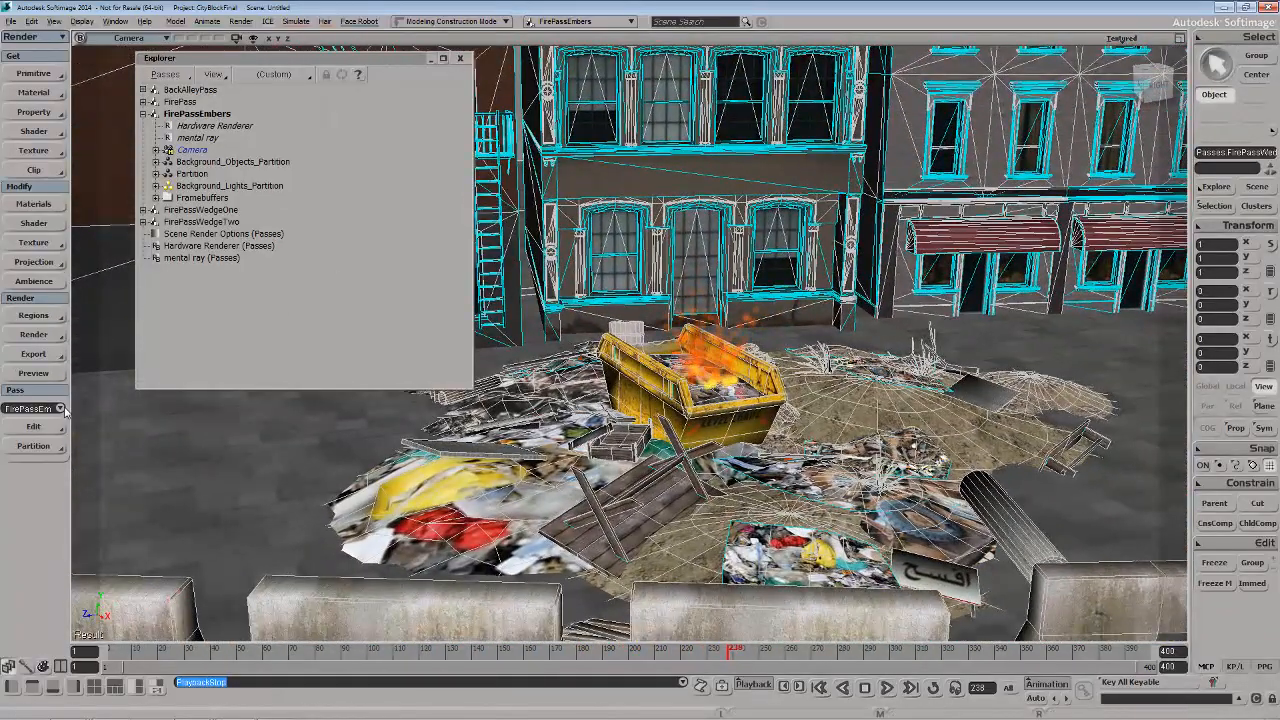
# Switch the current render pass to FirePassWedgeOne and play its simulation from the start in the reframed view
pyautogui.click(60, 408)
pyautogui.click(42, 426)
pyautogui.press('Up')
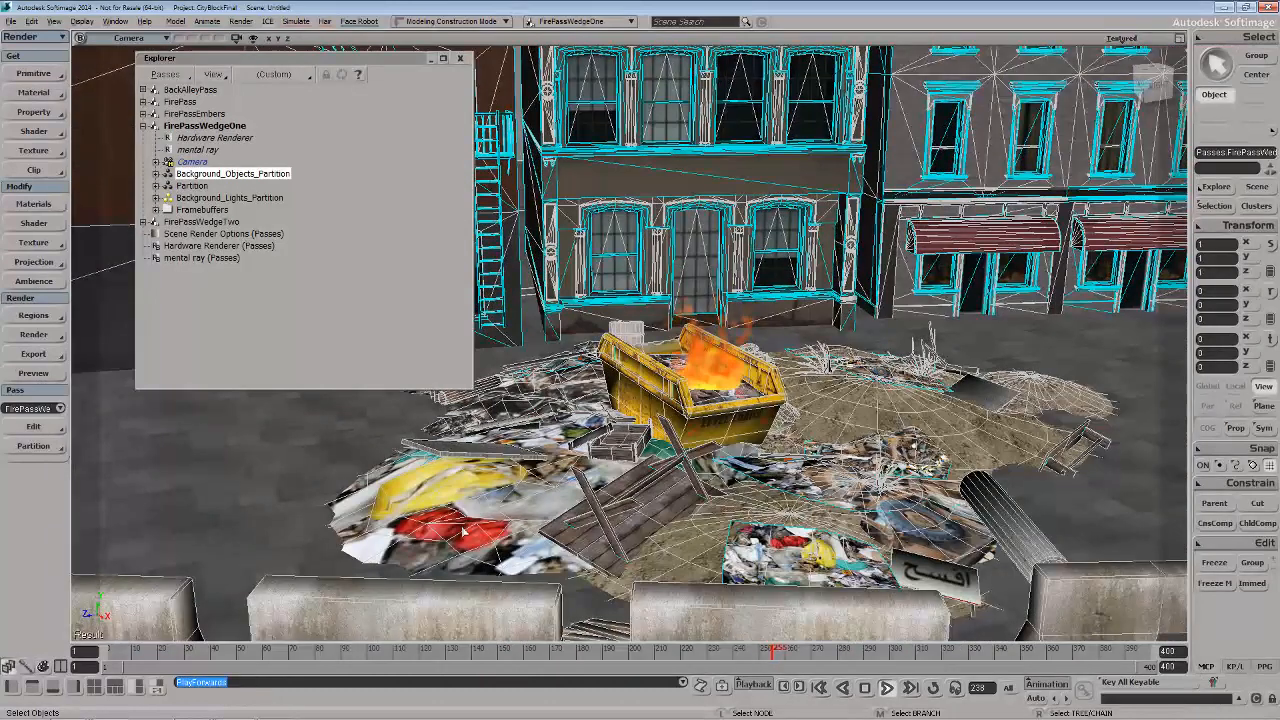
pyautogui.click(886, 688)
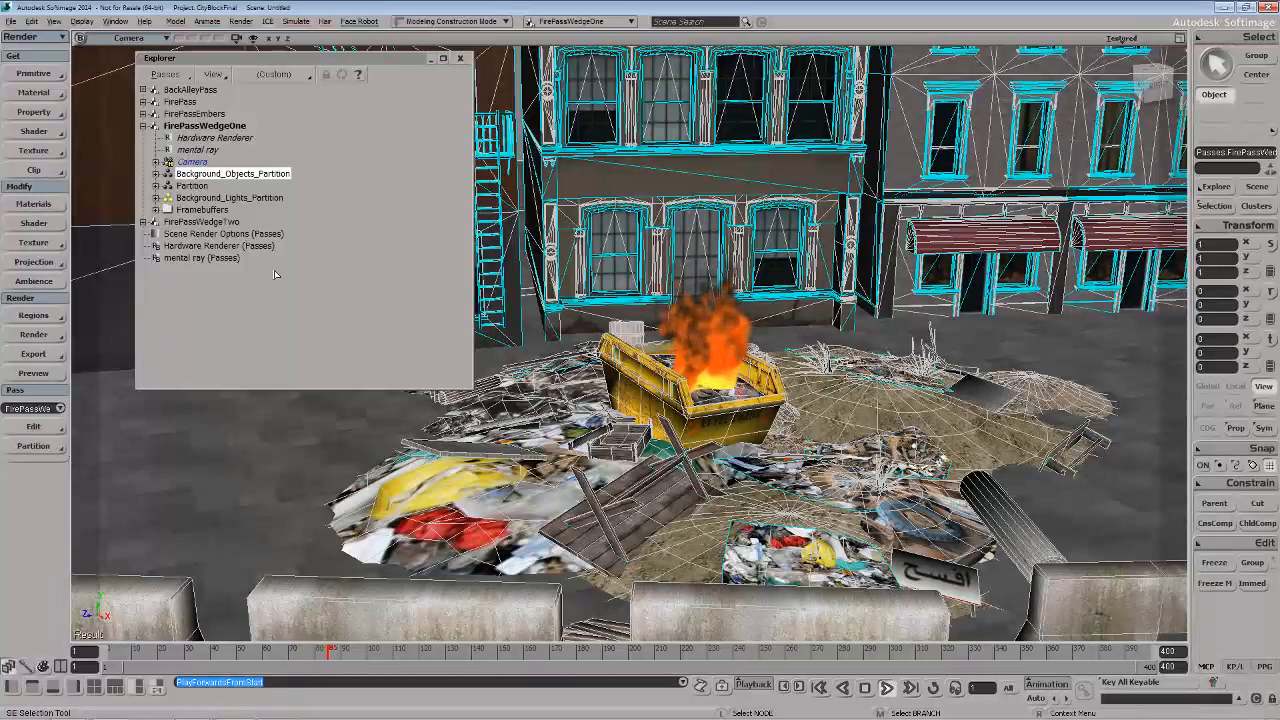
# Switch the current render pass to FirePassWedgeTwo, play its simulation from the start, and close the FirePassWedgeOne override's properties
pyautogui.click(191, 185)
pyautogui.click(58, 408)
pyautogui.click(58, 420)
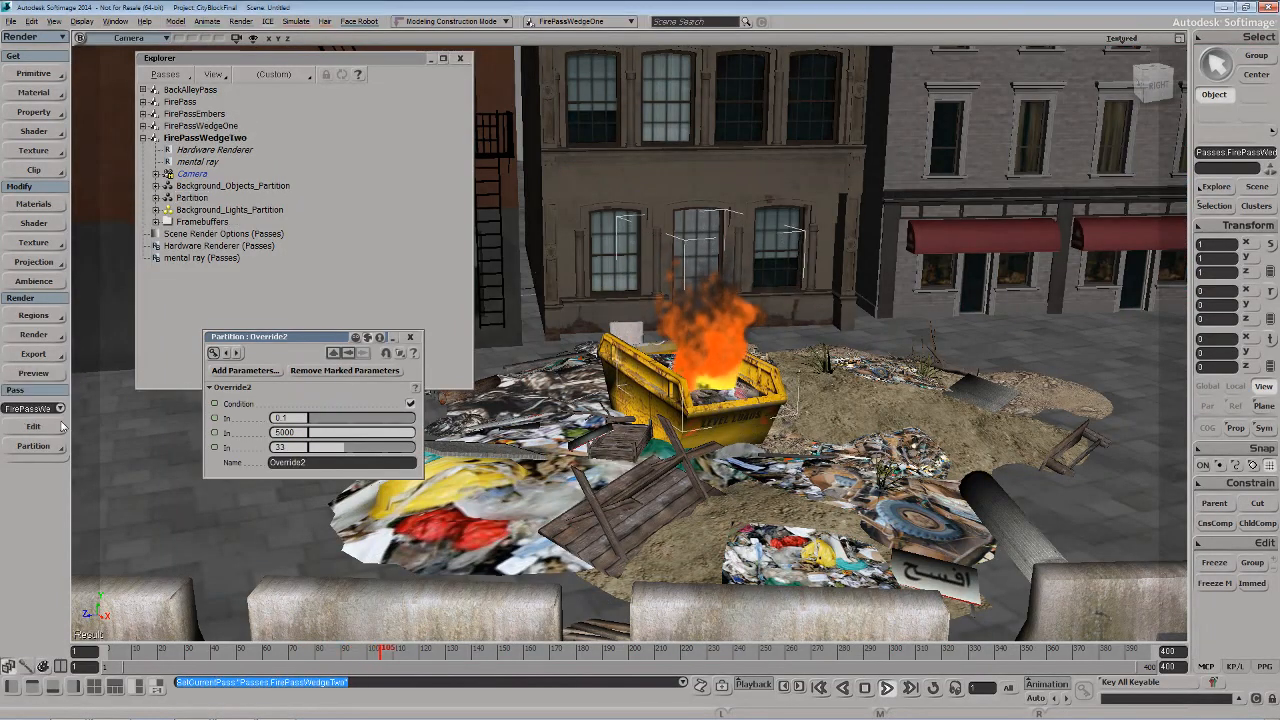
pyautogui.click(887, 689)
pyautogui.click(887, 689)
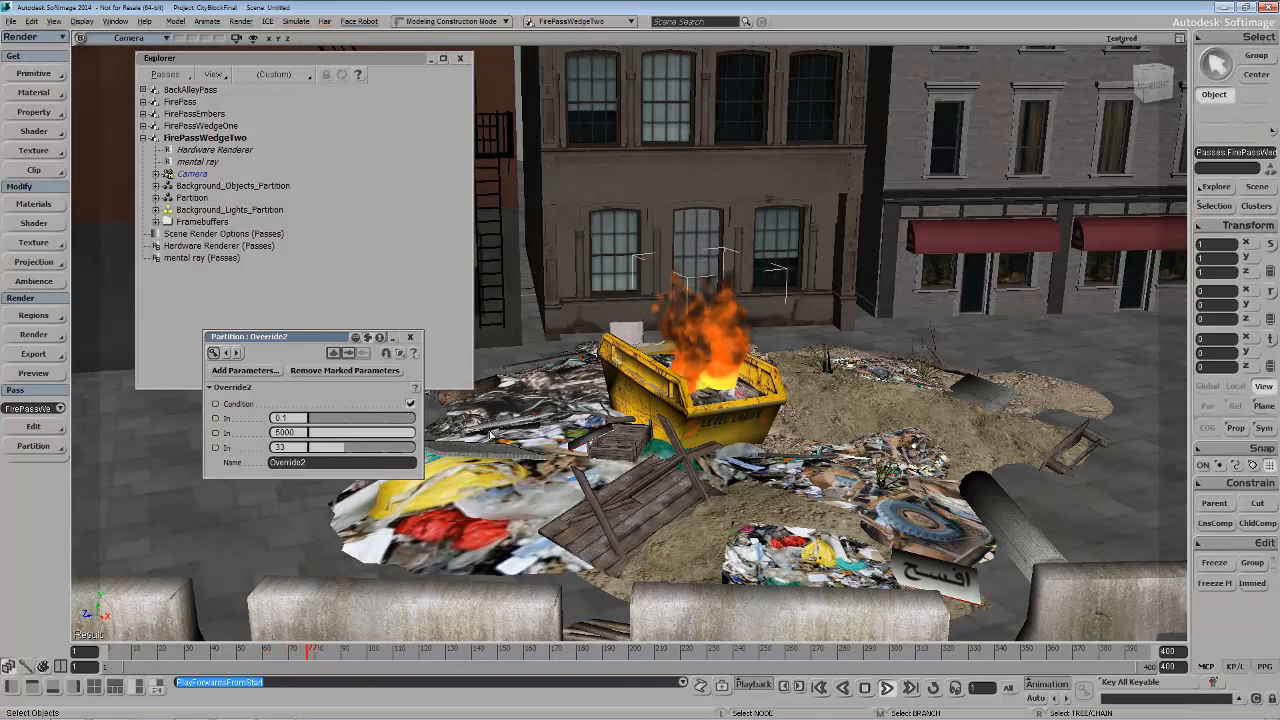
pyautogui.press('Escape')
pyautogui.click(410, 337)
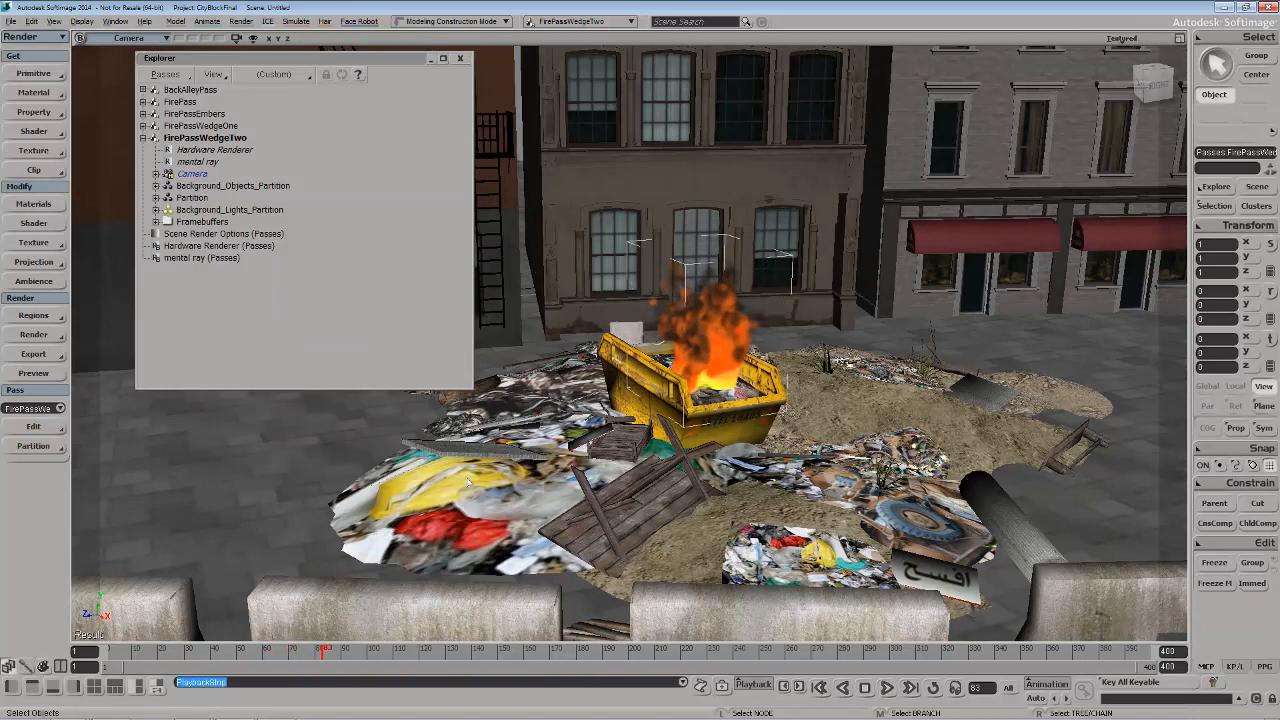